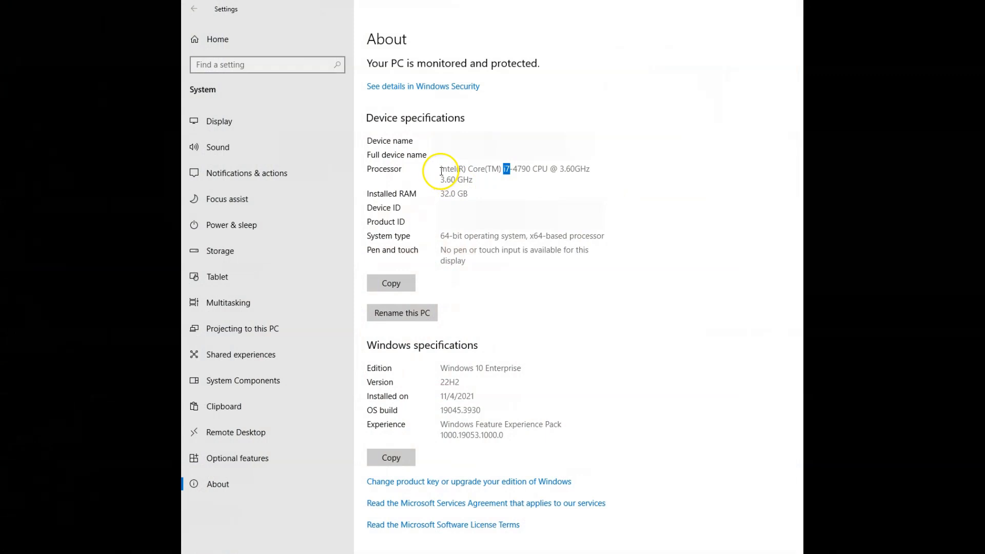
# Step: Highlight the i7-4790 processor, 32.0 GB RAM, 64-bit system type and Windows 10 Enterprise edition
pyautogui.tripleClick(454, 174)
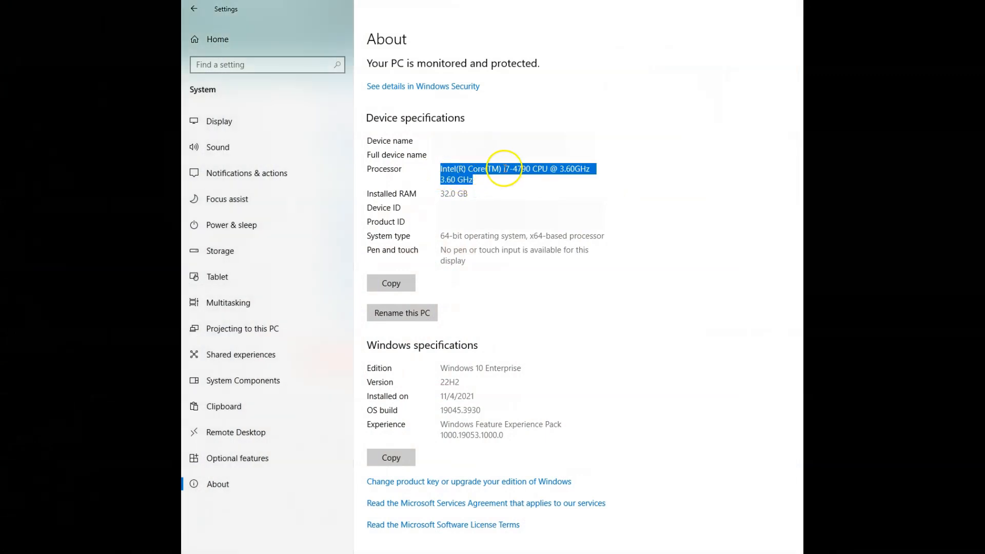
pyautogui.moveTo(441, 195); pyautogui.dragTo(472, 194)
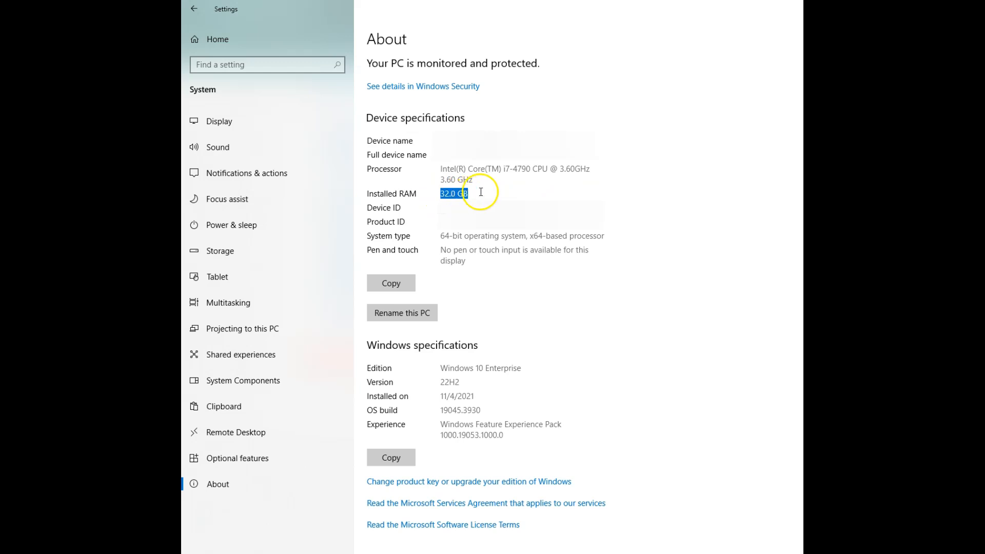
pyautogui.moveTo(440, 236); pyautogui.dragTo(620, 234)
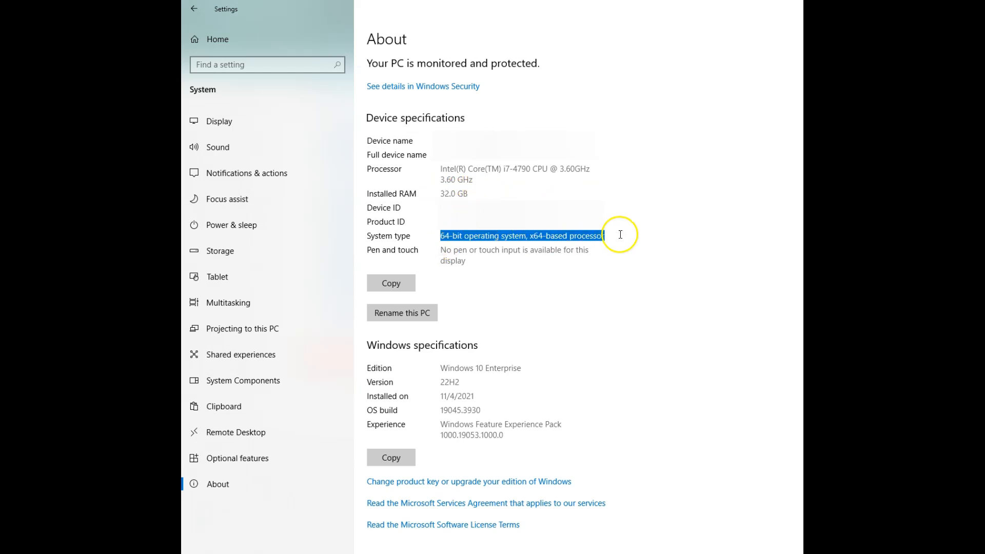
pyautogui.moveTo(441, 368); pyautogui.dragTo(583, 370)
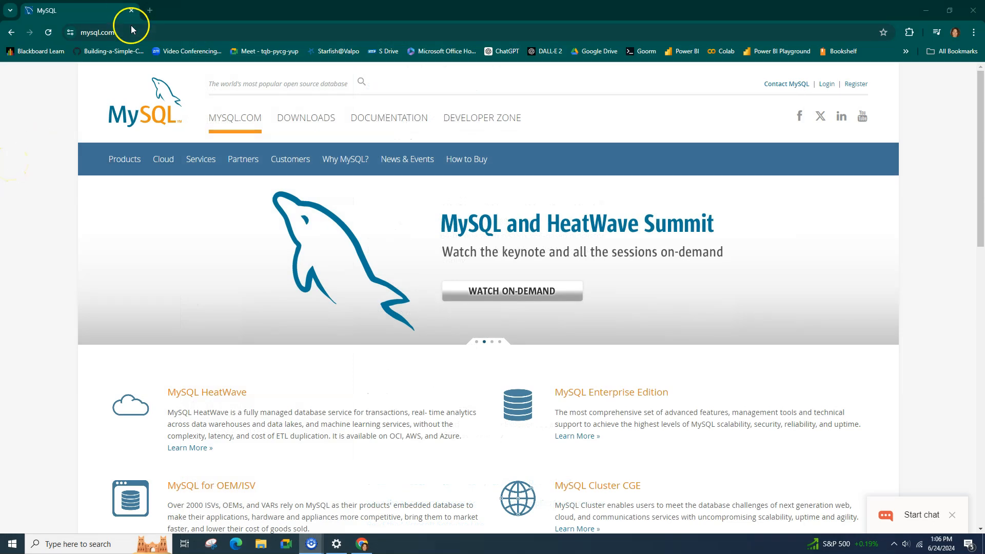
# Step: Navigate from mysql.com to the MySQL Community (GPL) Downloads page
pyautogui.click(81, 33)
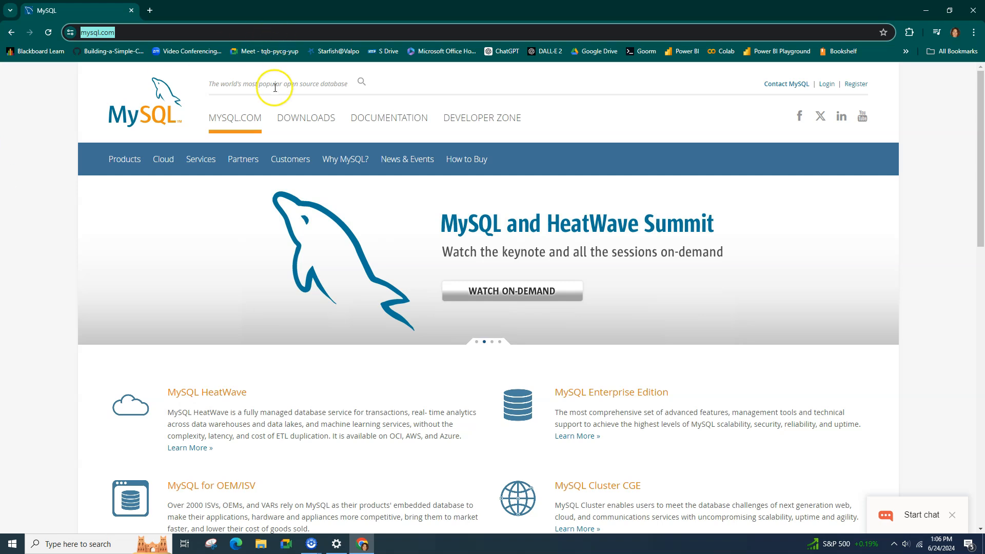
pyautogui.click(309, 118)
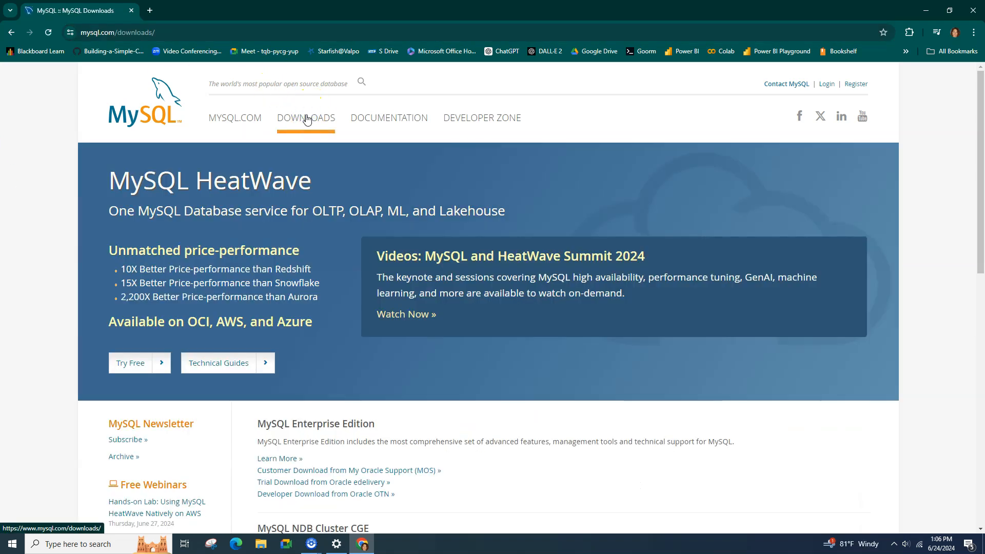
pyautogui.scroll(-3, 339, 325)
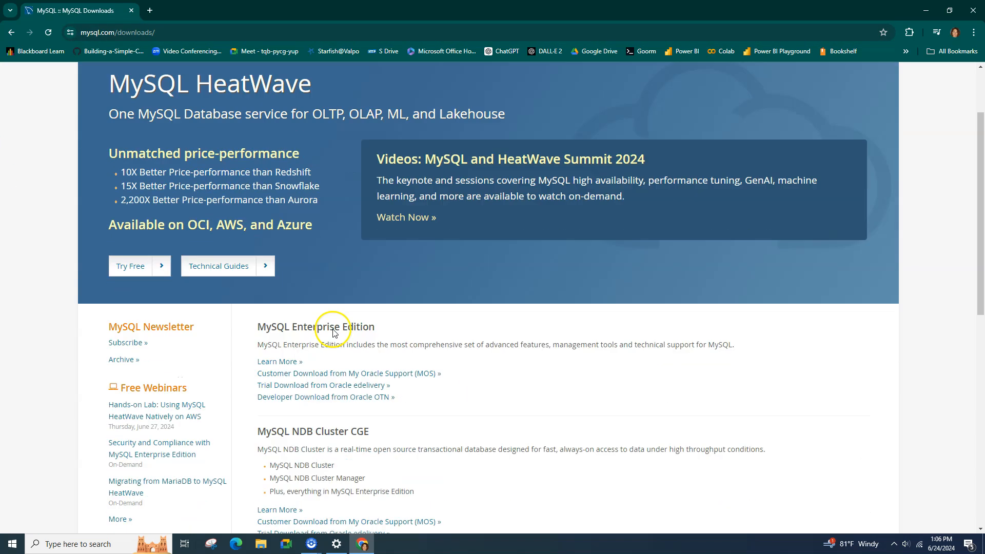
pyautogui.scroll(-3, 303, 215)
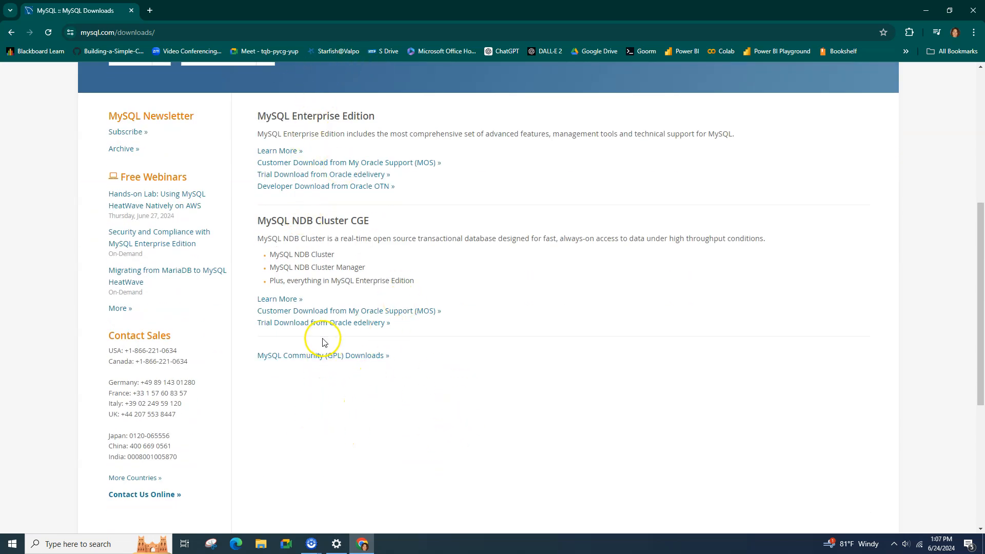
pyautogui.click(301, 357)
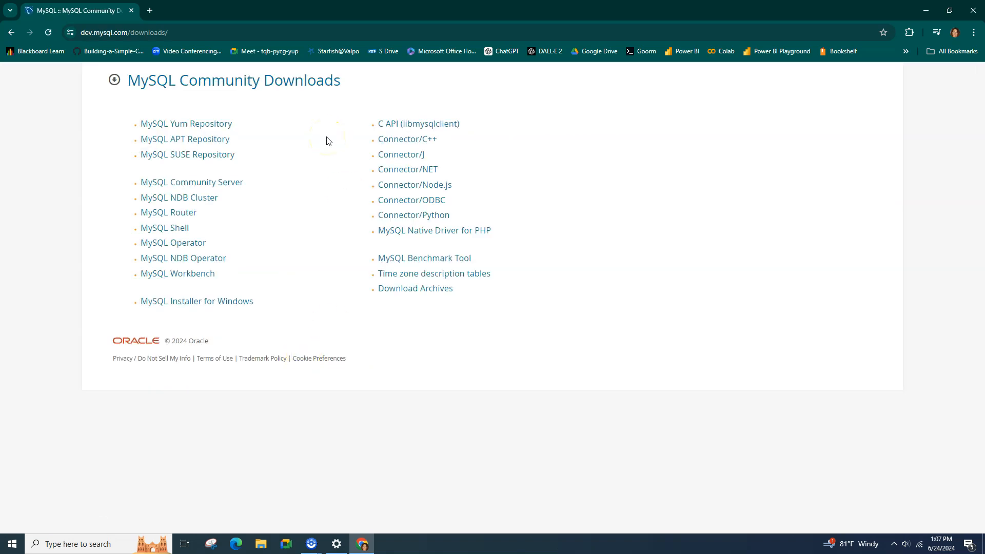
# Step: Download the MySQL Community Server 8.4.0 Windows MSI installer without signing in
pyautogui.click(220, 185)
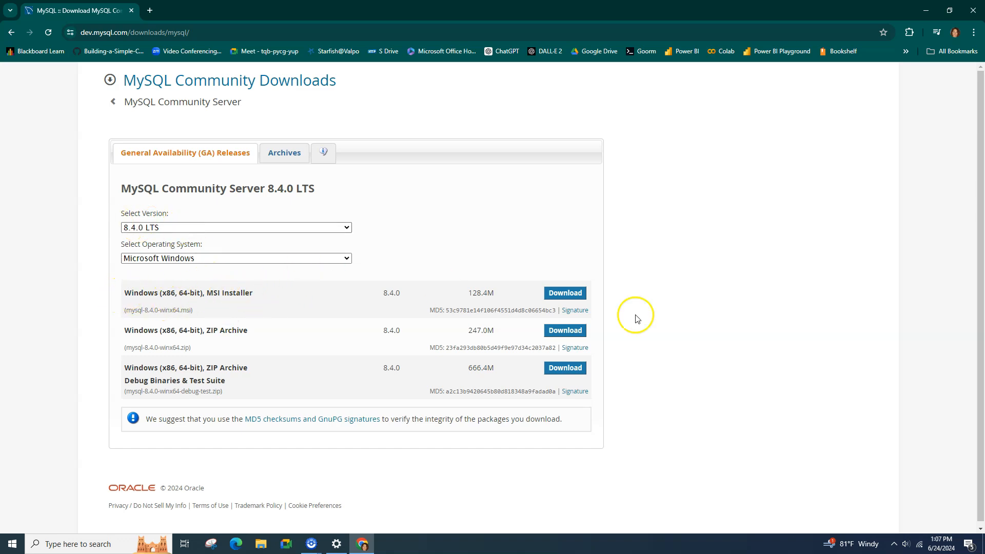
pyautogui.click(567, 296)
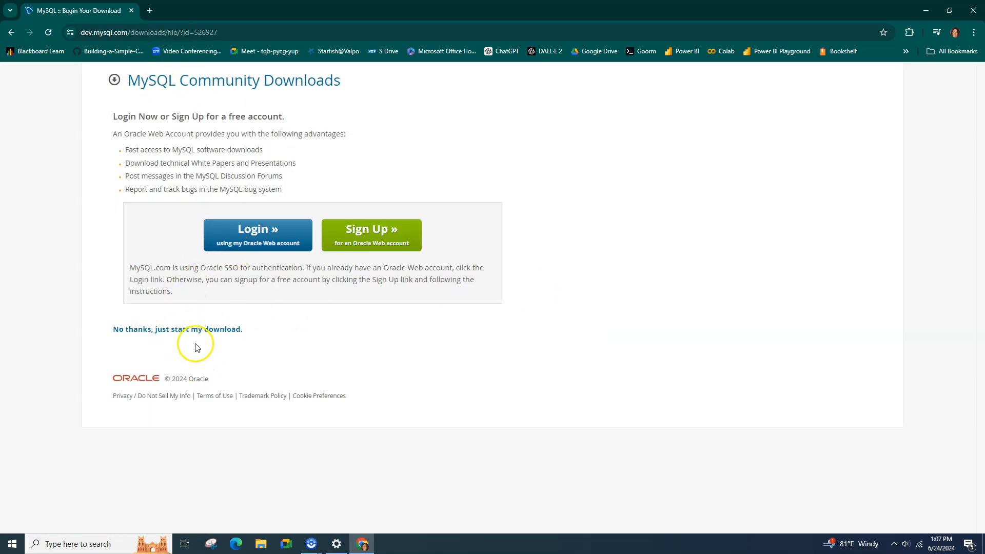
pyautogui.click(180, 336)
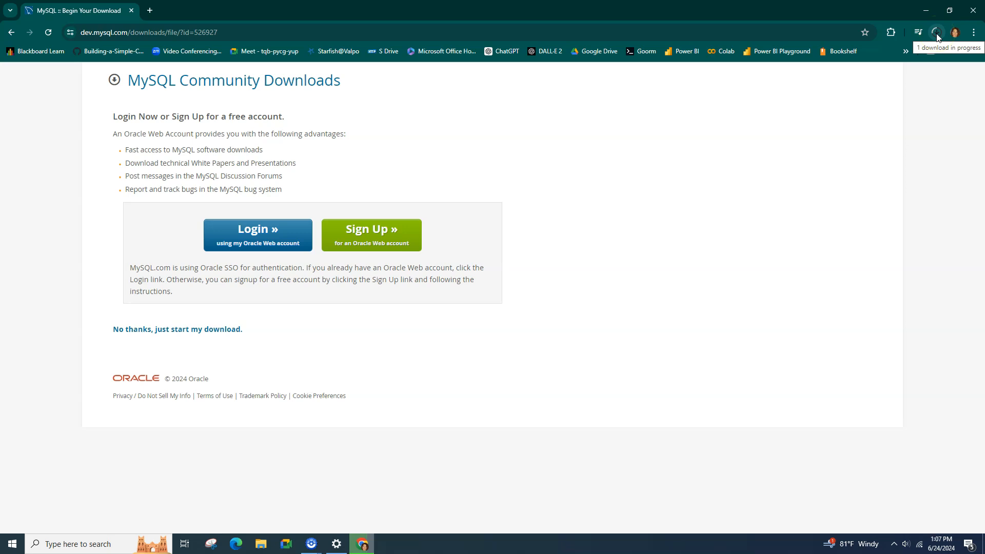
pyautogui.click(936, 32)
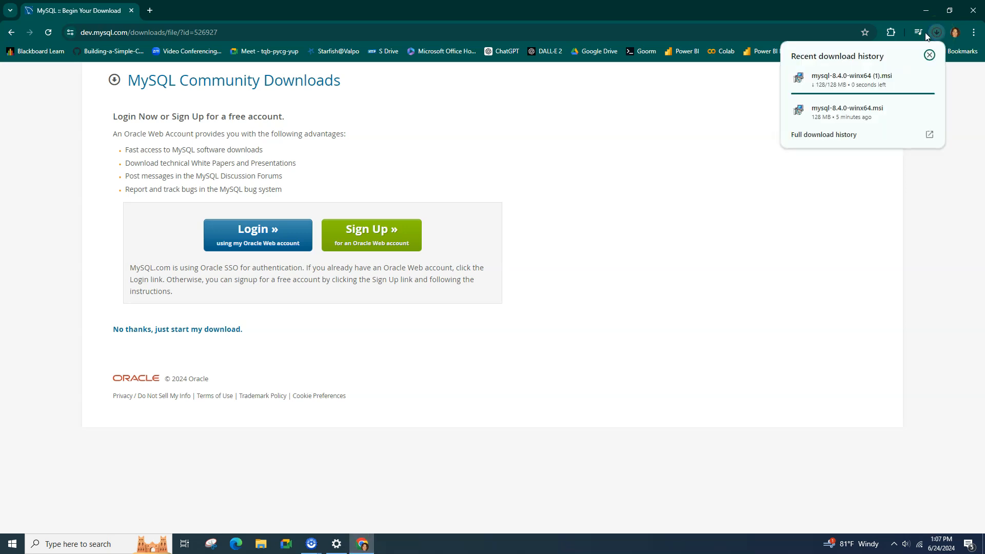
# Step: Run mysql-8.4.0-winx64.msi, accept the license and start a Complete installation
pyautogui.click(855, 119)
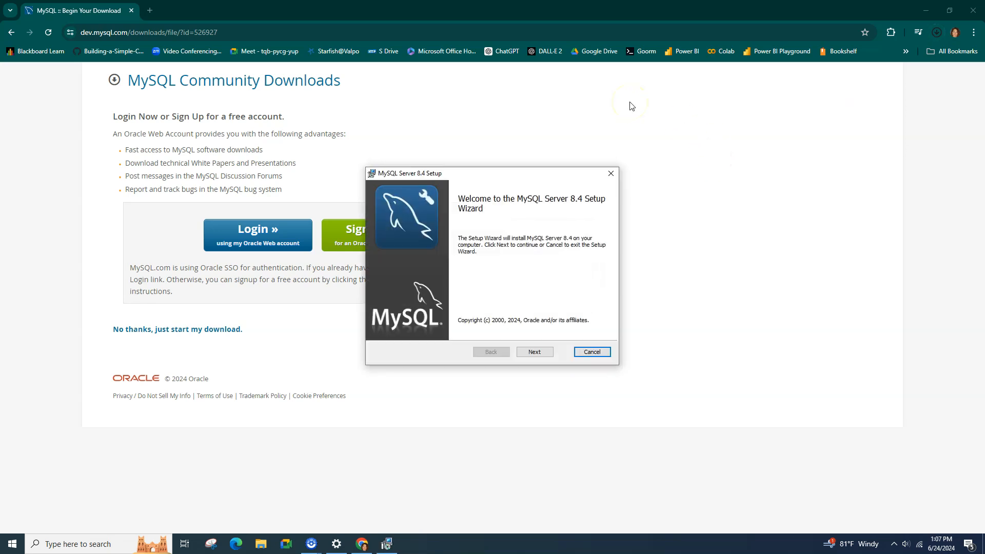
pyautogui.click(535, 352)
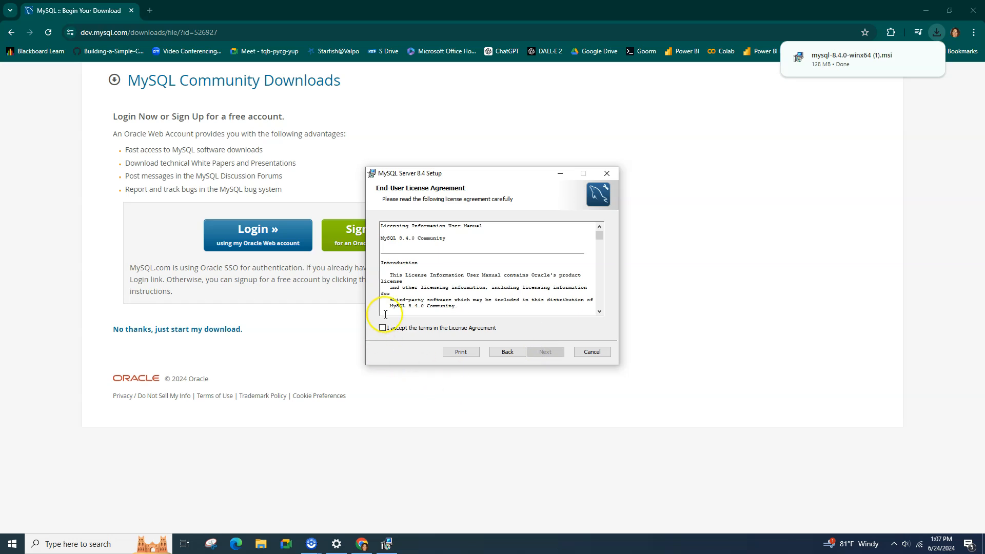
pyautogui.click(382, 328)
pyautogui.click(546, 352)
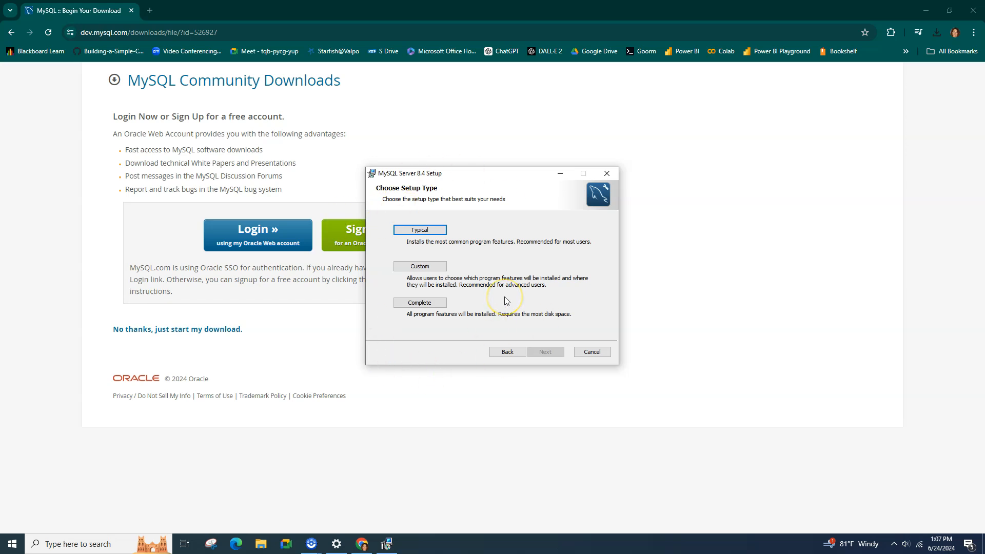
pyautogui.click(420, 305)
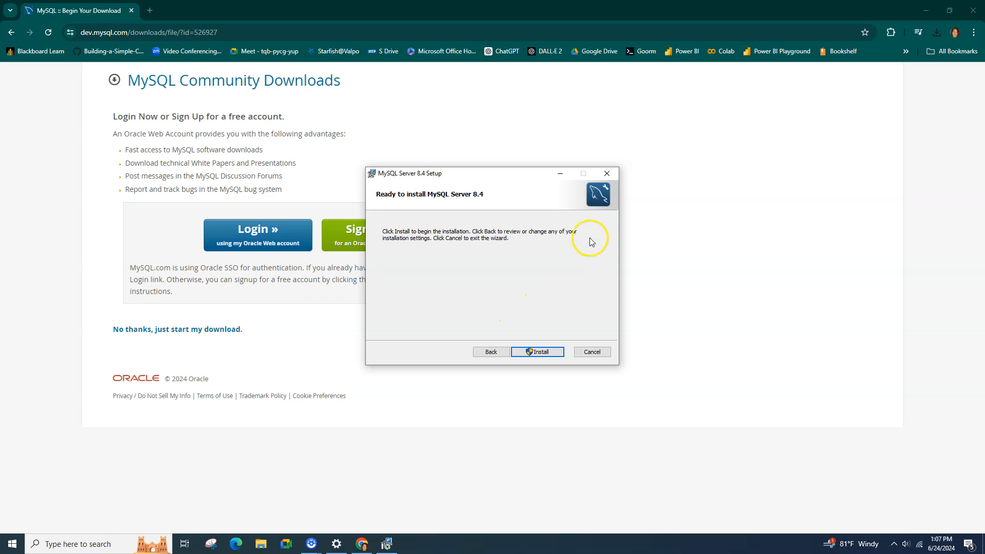
pyautogui.click(547, 355)
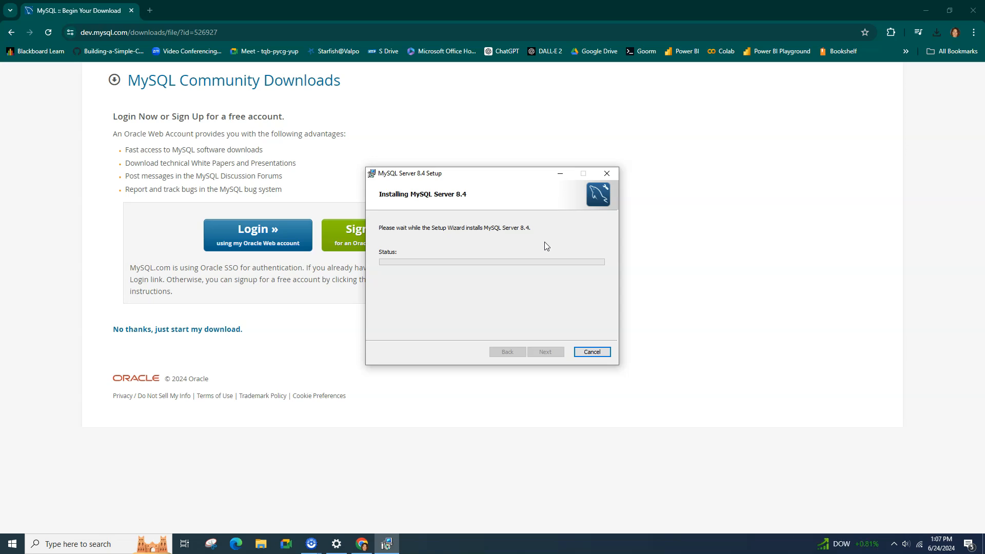
pyautogui.click(338, 305)
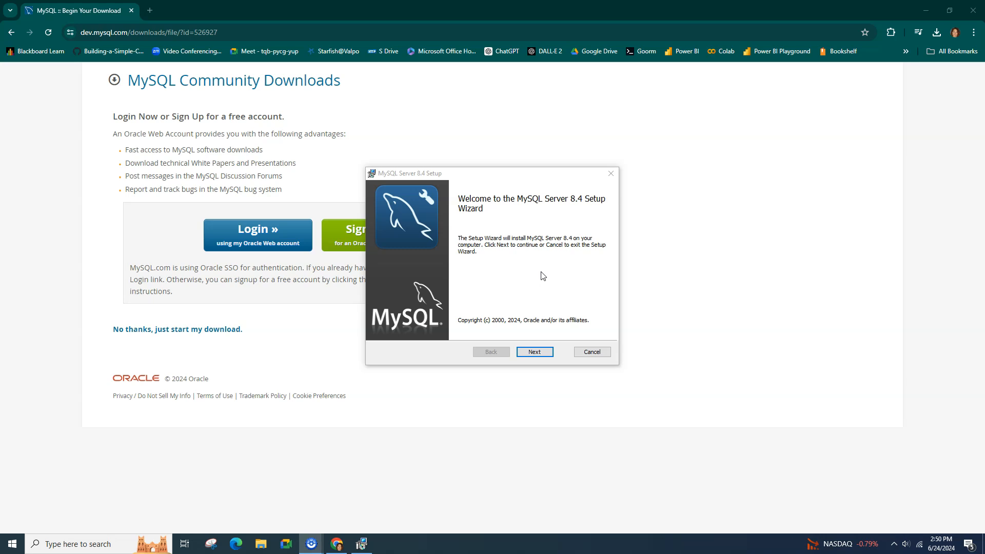
# Step: Accept the license, install the Complete setup type, and finish with Run MySQL Configurator checked
pyautogui.click(535, 352)
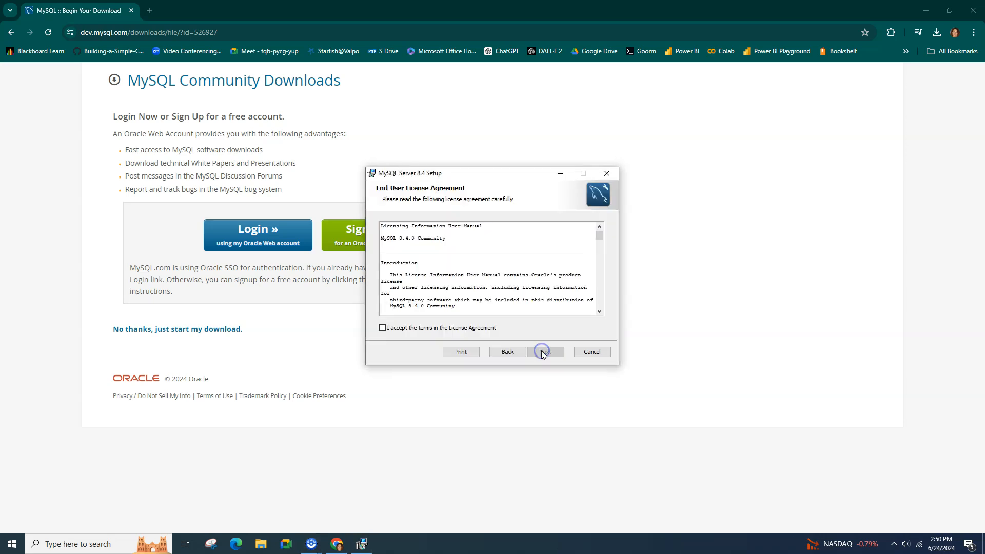
pyautogui.click(409, 329)
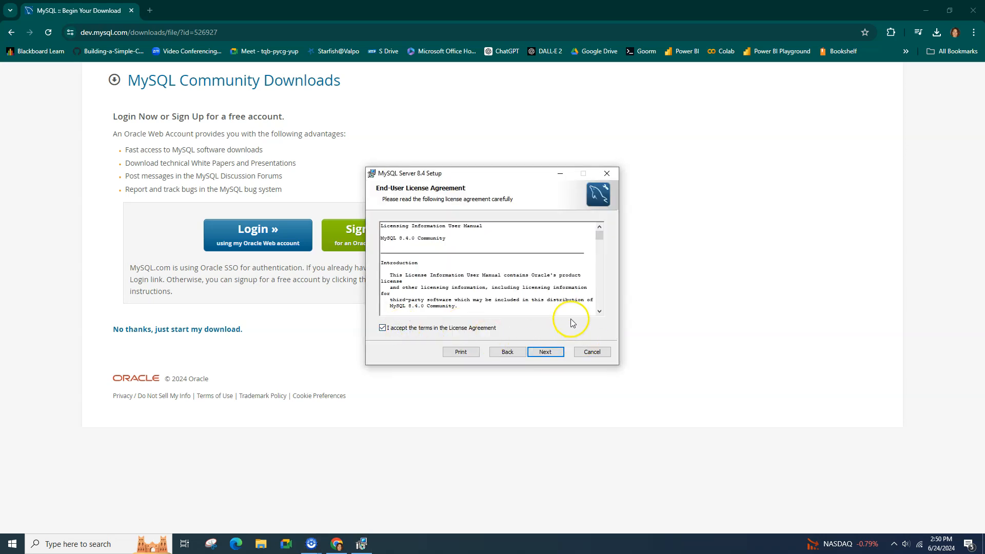
pyautogui.click(547, 354)
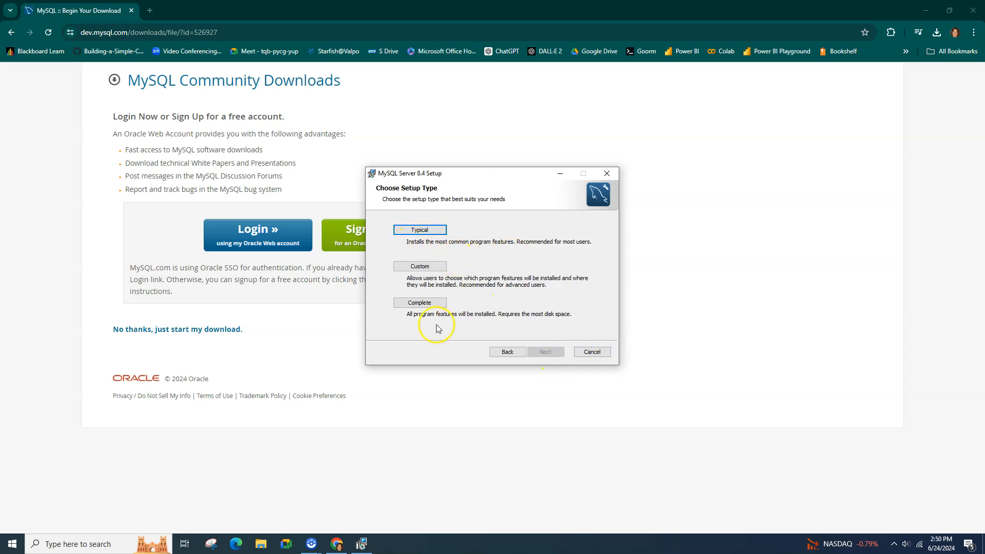
pyautogui.click(420, 304)
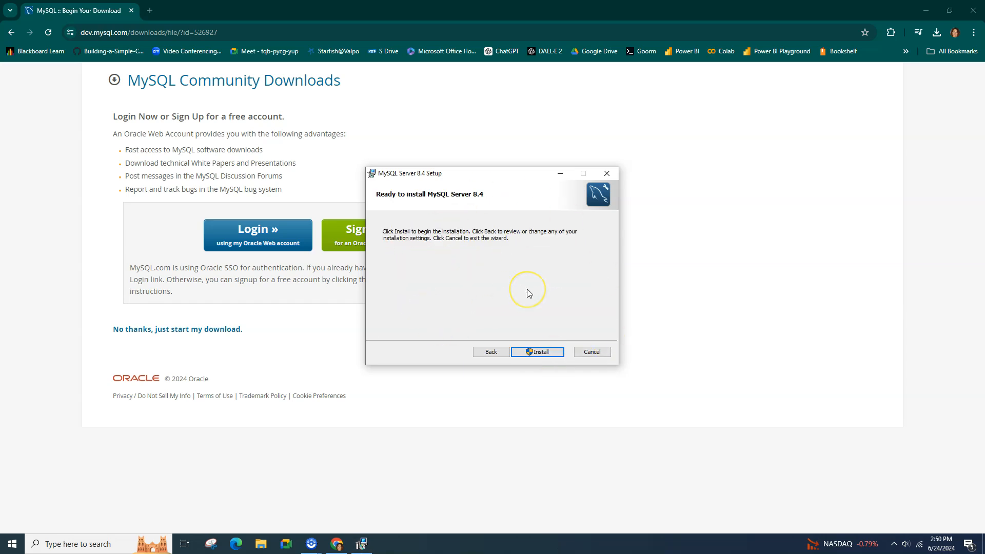
pyautogui.click(542, 352)
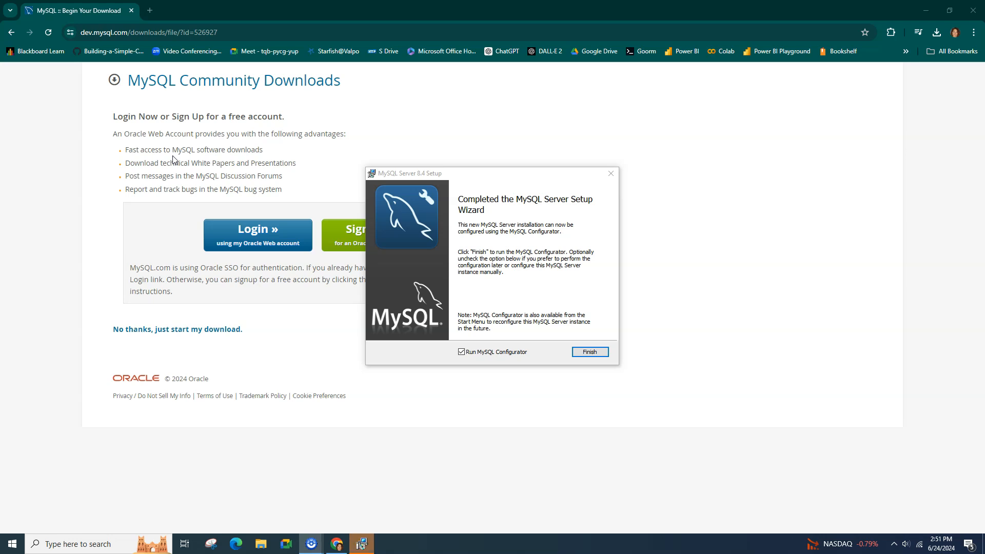
pyautogui.click(590, 353)
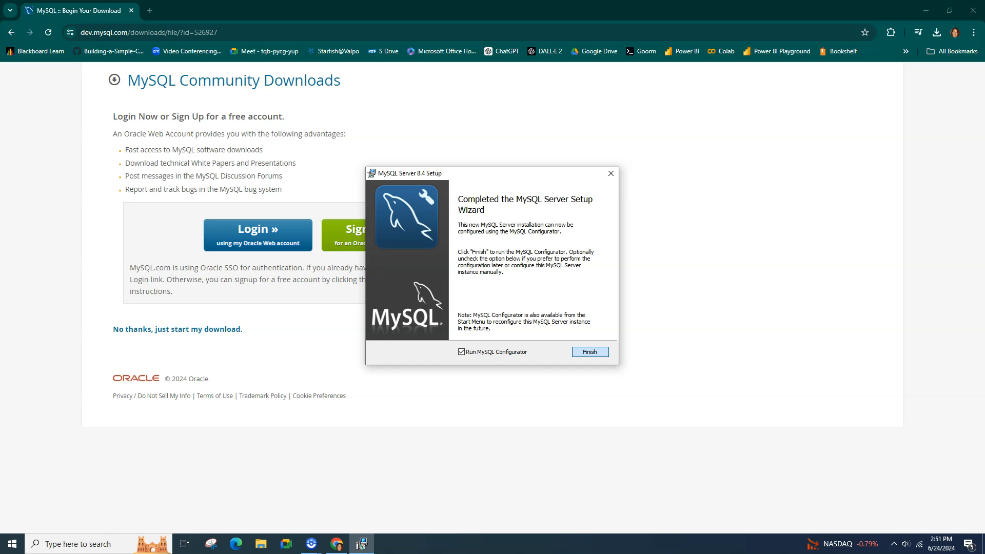
# Step: Close the setup wizard, bring up MySQL Configurator and keep the default data directory
pyautogui.click(590, 352)
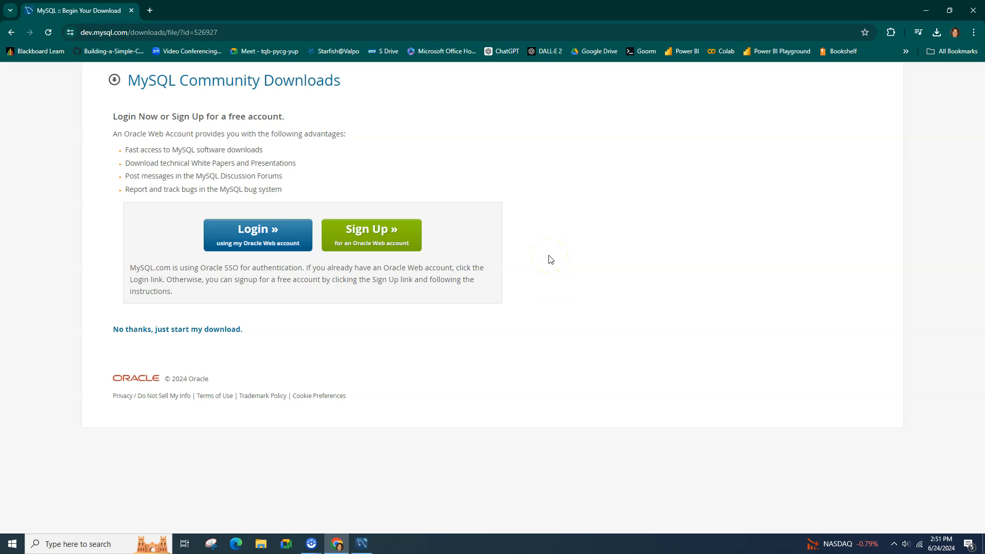
pyautogui.click(361, 543)
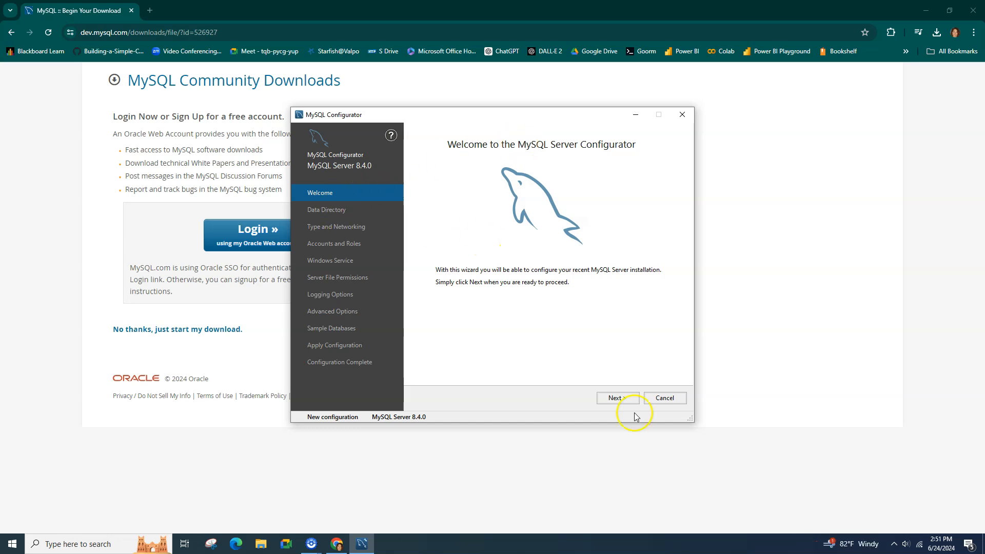
pyautogui.click(618, 398)
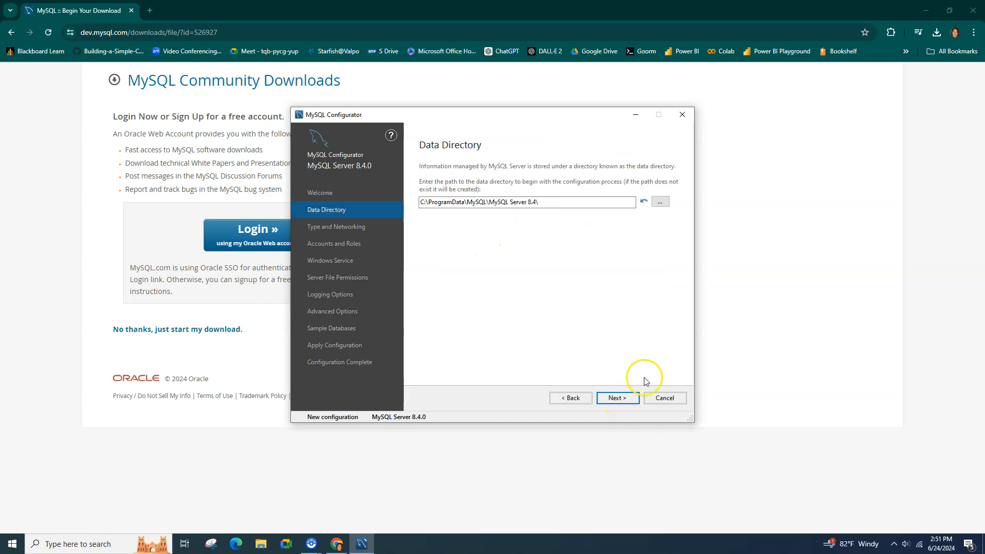
pyautogui.click(622, 400)
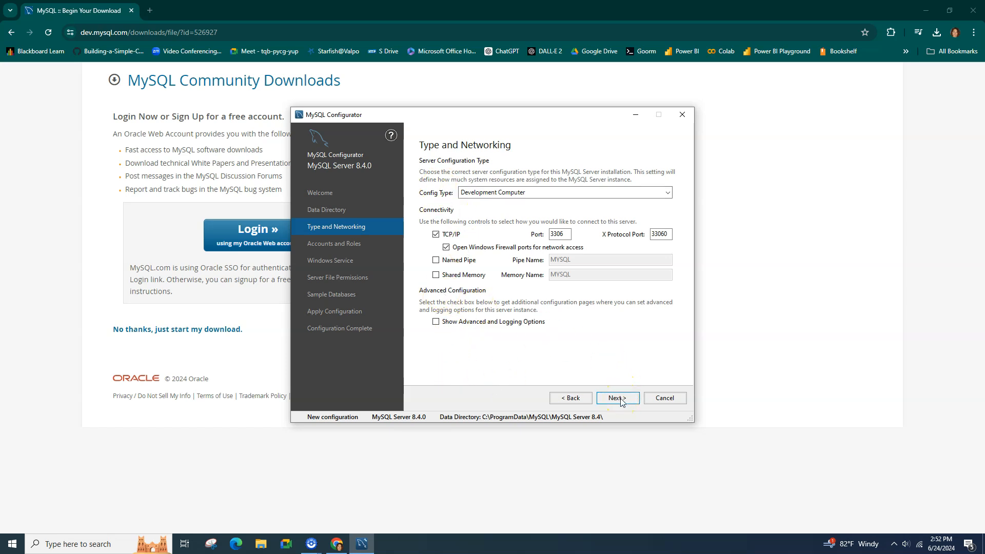
# Step: Keep Development Computer networking on TCP/IP port 3306
pyautogui.doubleClick(558, 234)
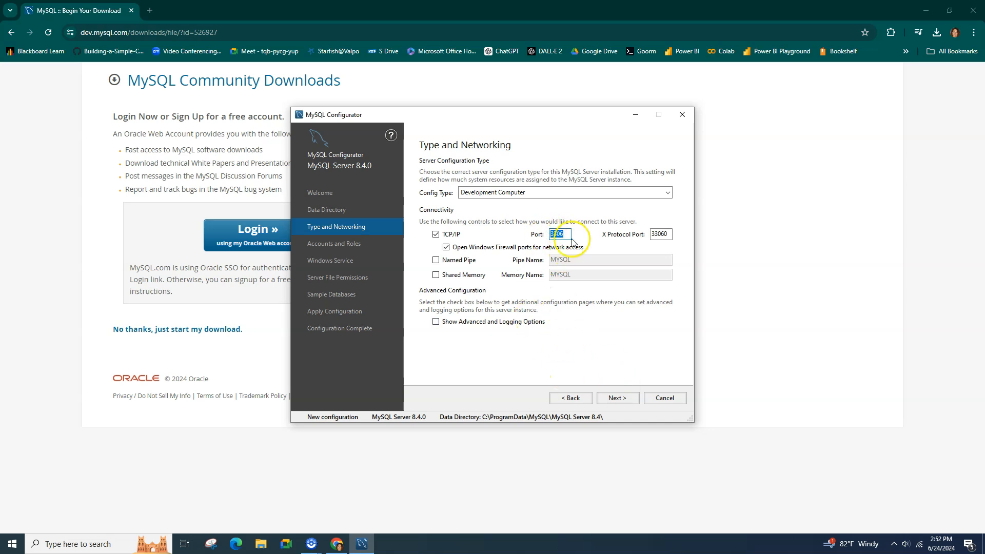
pyautogui.click(569, 235)
pyautogui.click(624, 398)
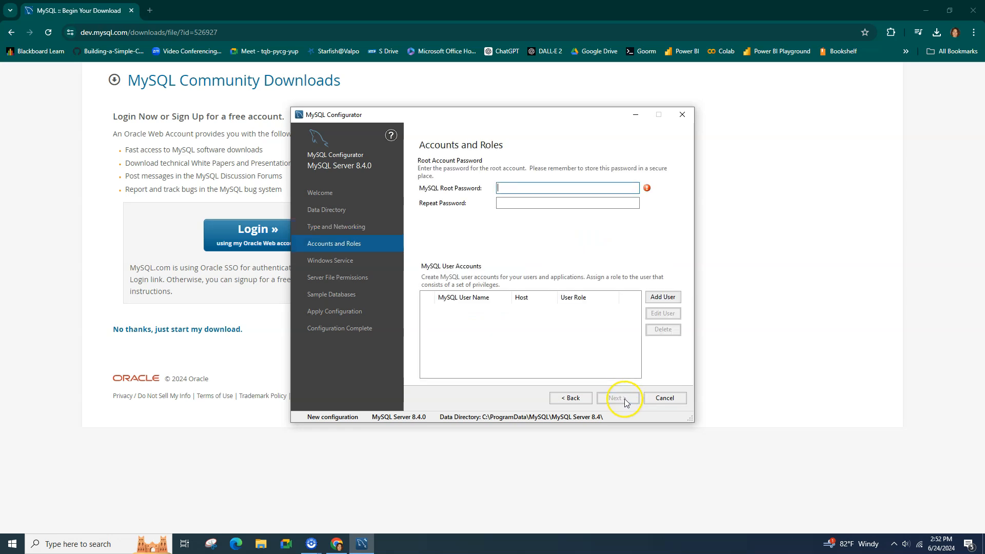
# Step: Enter and repeat the root account password, then bring up the Add User form
pyautogui.click(518, 156)
pyautogui.click(525, 202)
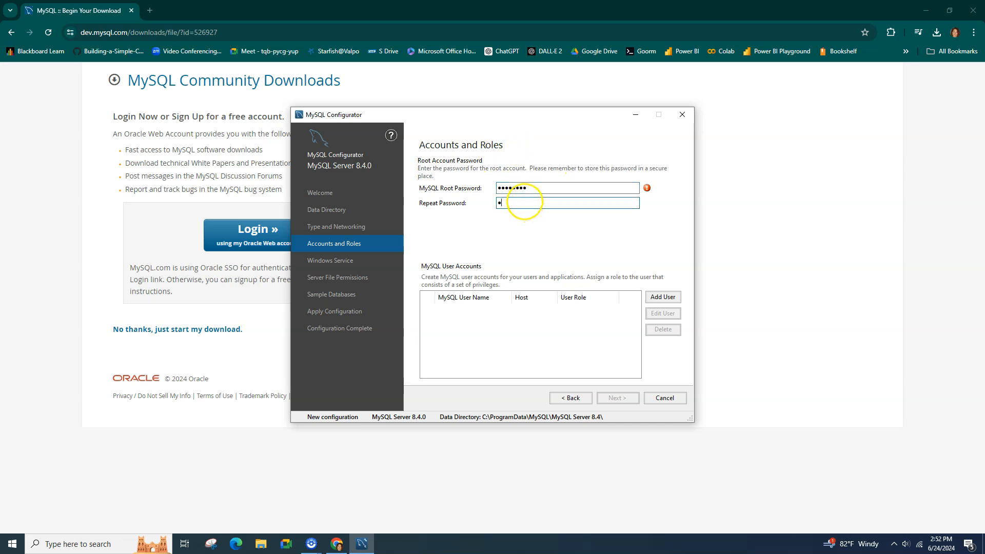
pyautogui.write('••••••••')
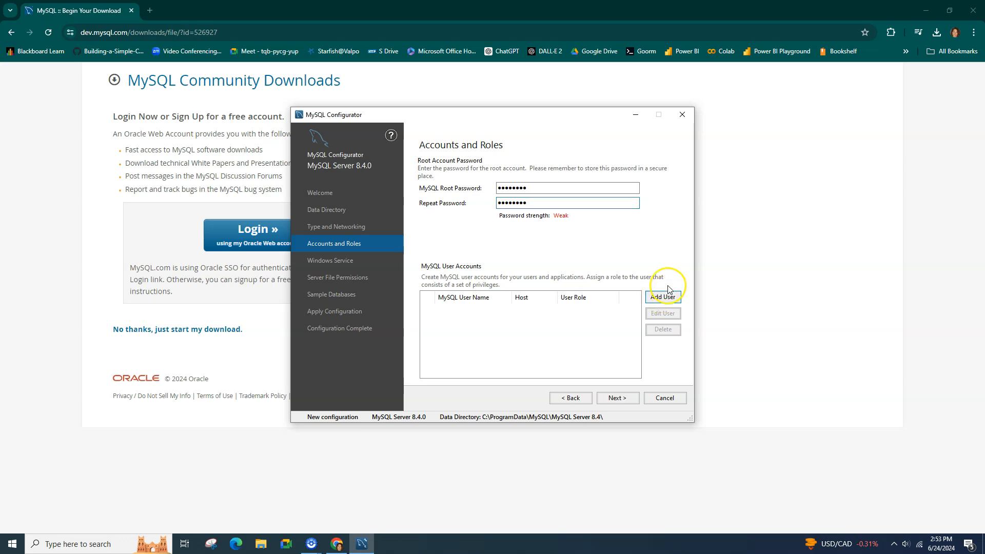
pyautogui.click(667, 297)
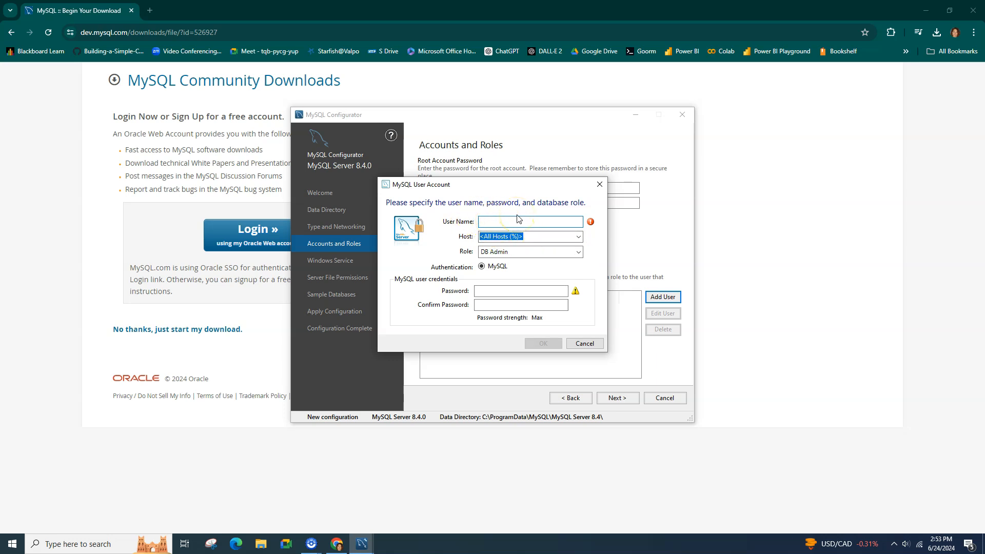
# Step: Add user 'sysamdmin' restricted to localhost with the DB Admin role and its own password
pyautogui.write('sysamdmin')
pyautogui.click(581, 238)
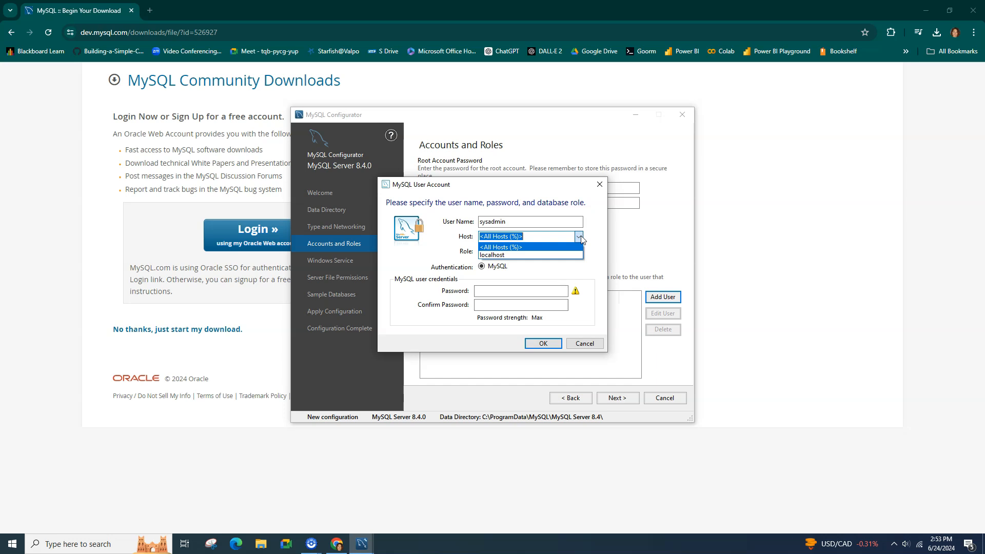
pyautogui.click(532, 256)
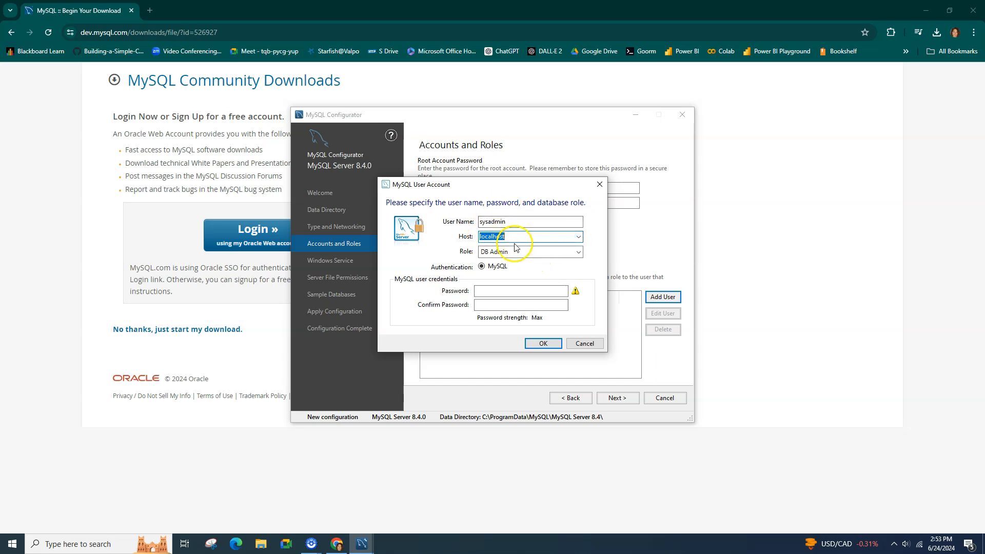
pyautogui.click(579, 252)
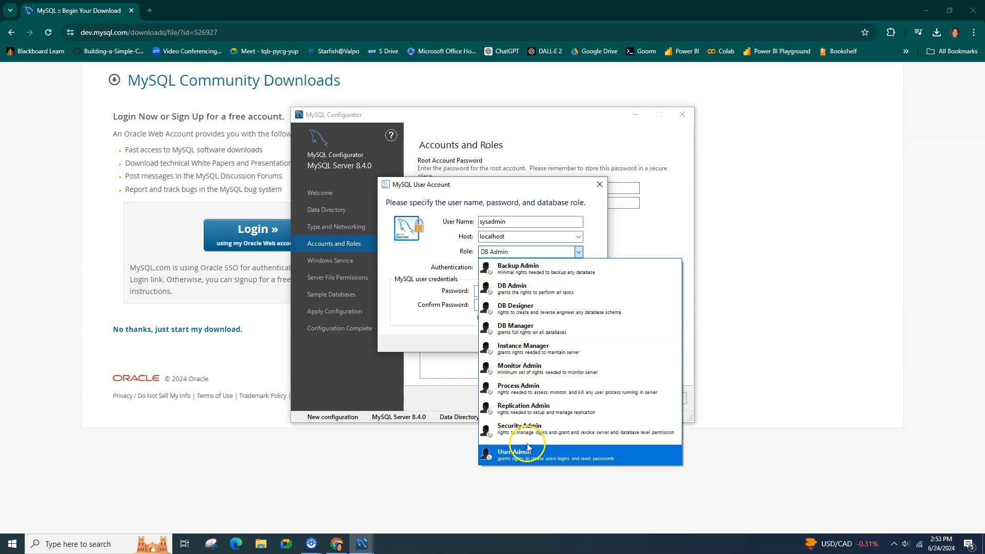
pyautogui.click(514, 289)
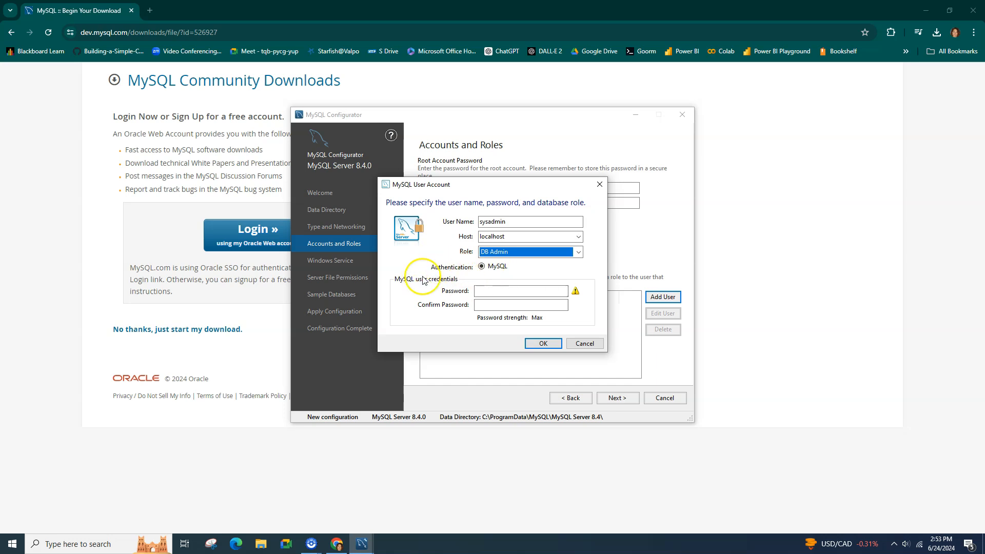
pyautogui.click(497, 291)
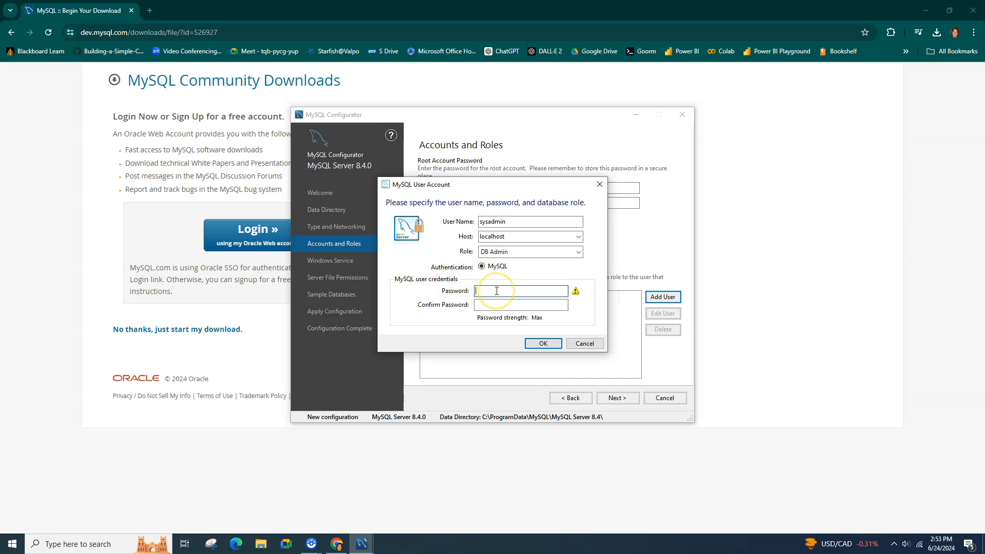
pyautogui.write('1234')
pyautogui.write('••••')
pyautogui.click(500, 305)
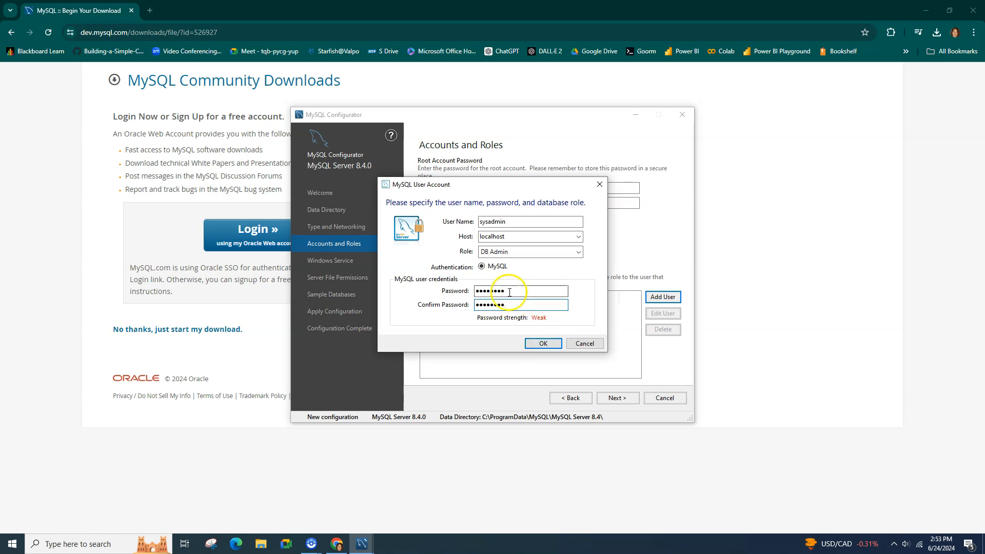
pyautogui.click(543, 343)
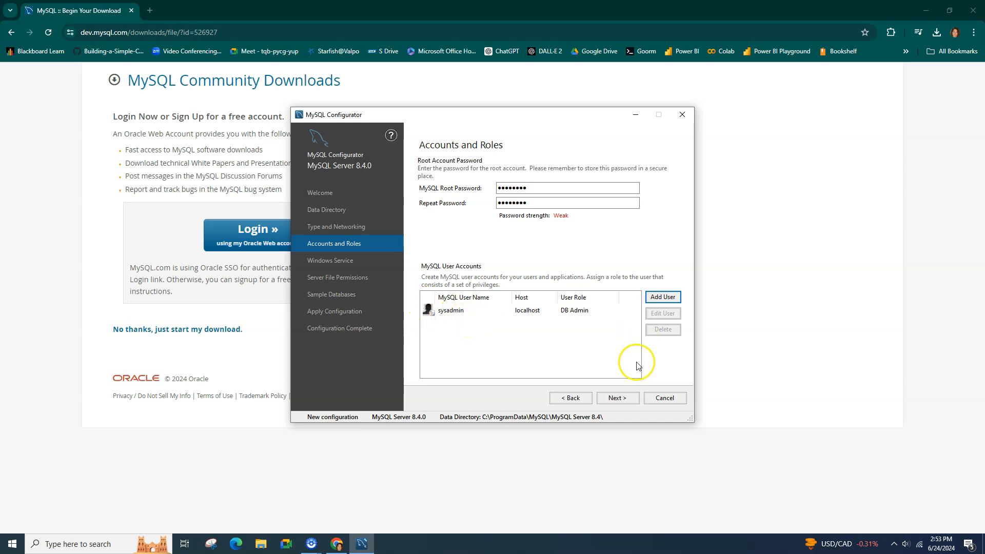
pyautogui.click(625, 401)
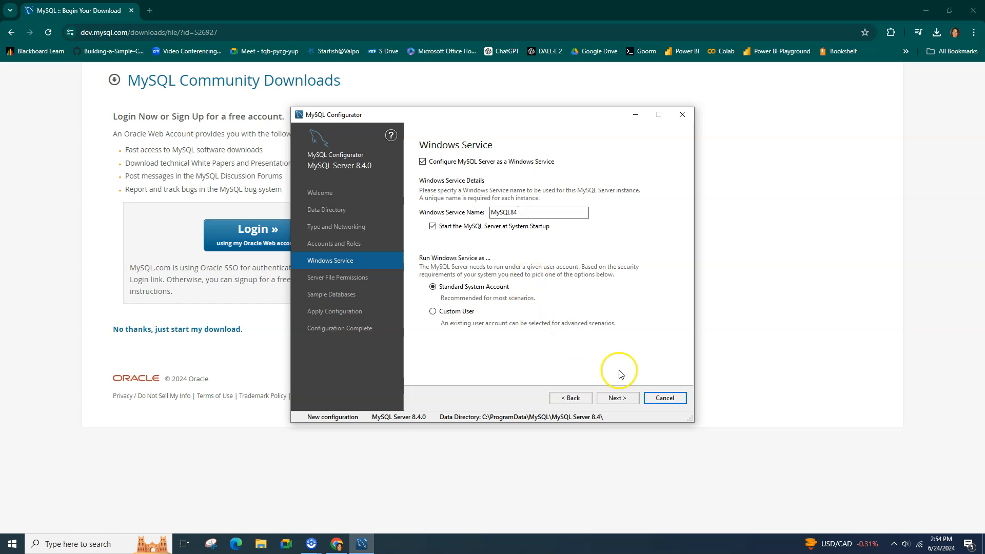
# Step: Keep default service and file permission settings and select both Sakila and World sample databases
pyautogui.click(625, 402)
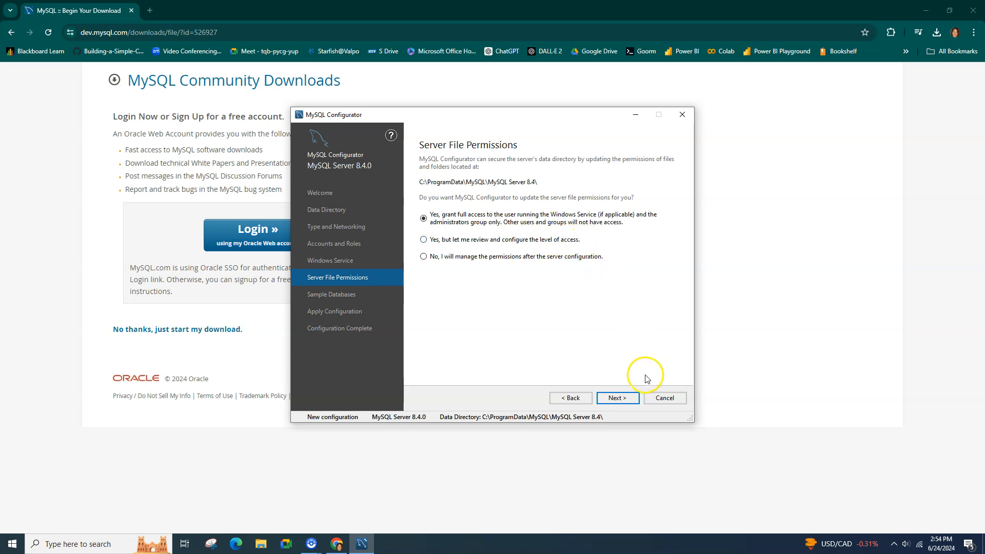
pyautogui.click(626, 398)
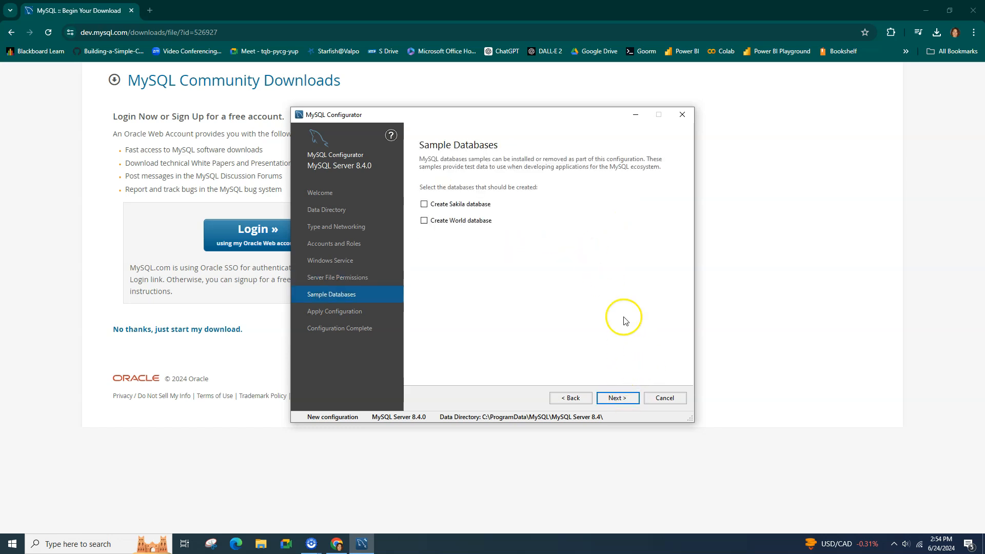
pyautogui.click(424, 204)
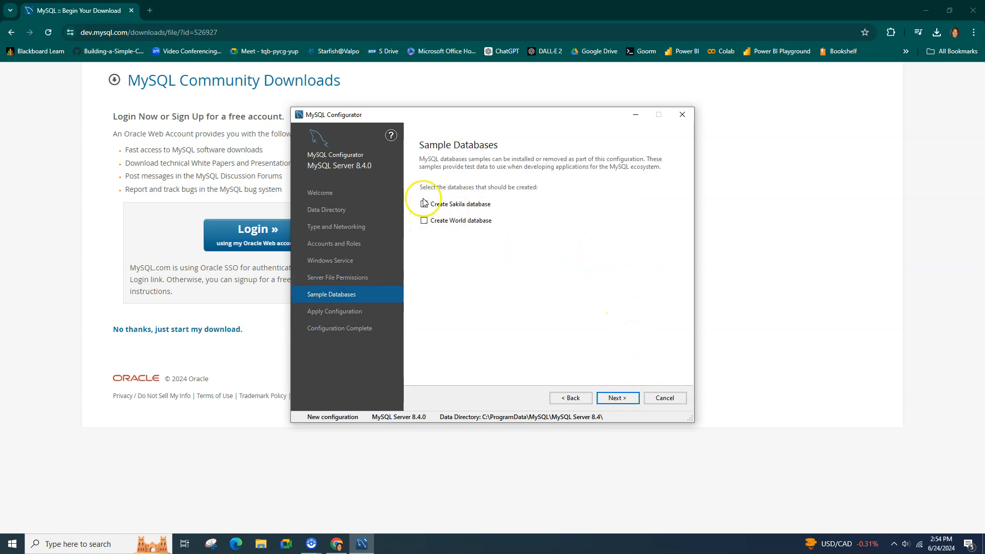
pyautogui.click(424, 221)
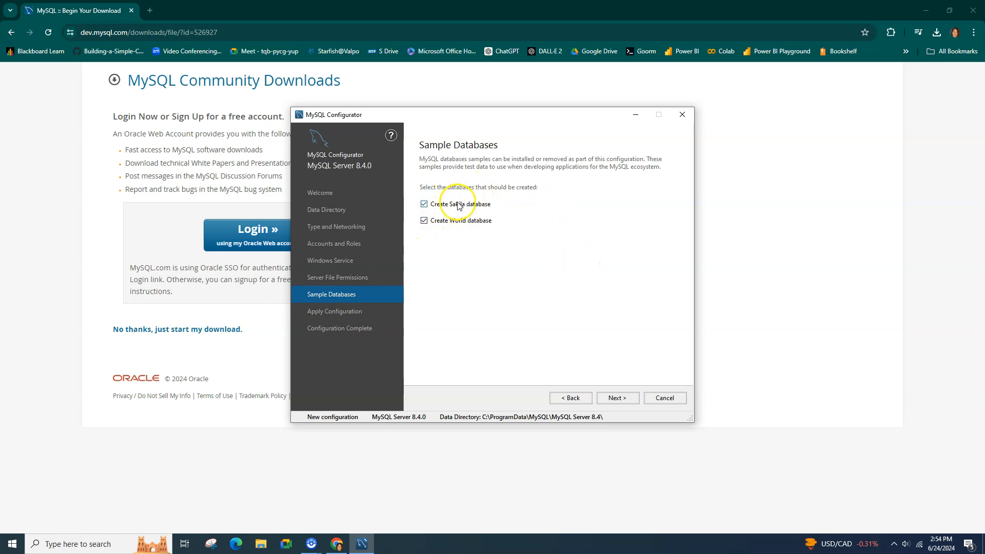
pyautogui.click(617, 398)
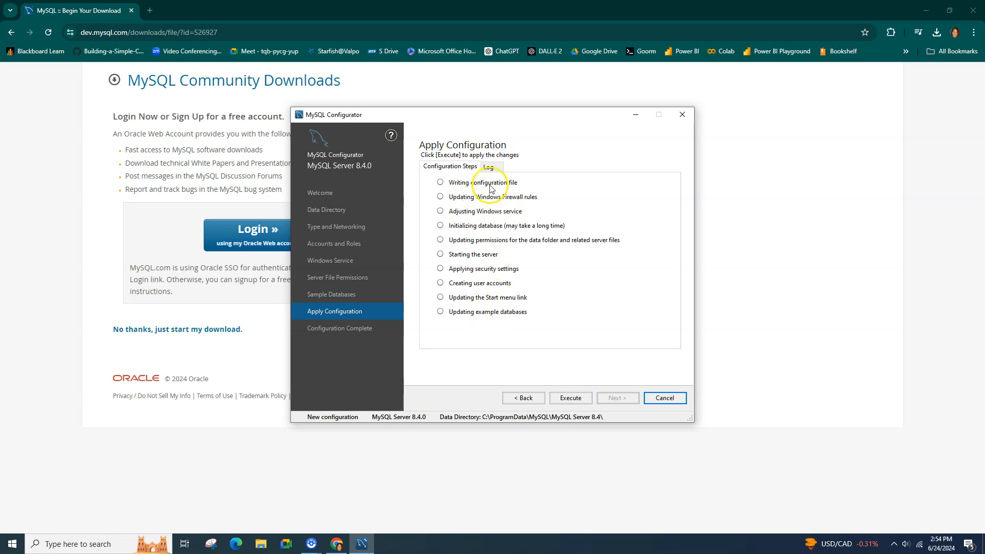
# Step: Execute all configuration steps, reach Configuration Complete, and copy the log to the clipboard
pyautogui.click(574, 399)
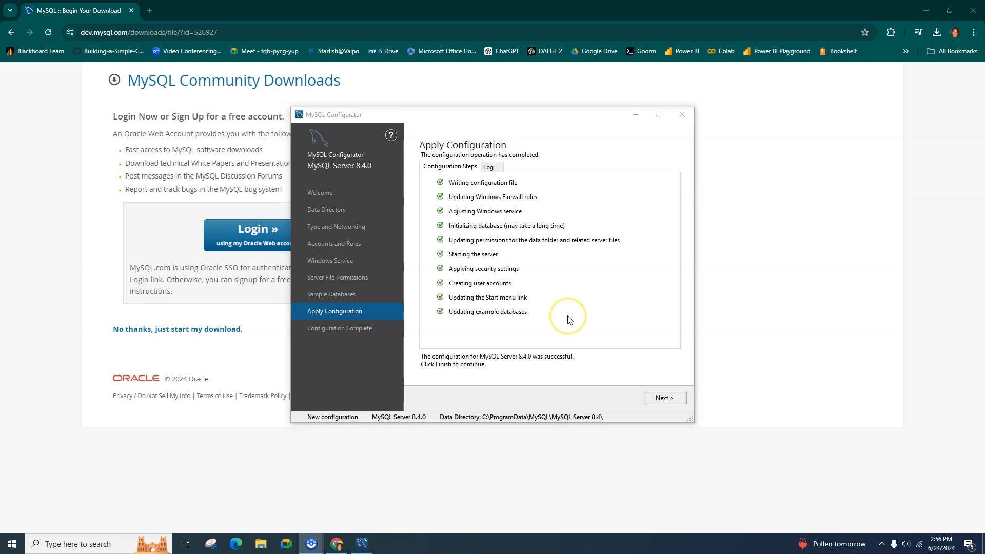
pyautogui.click(667, 399)
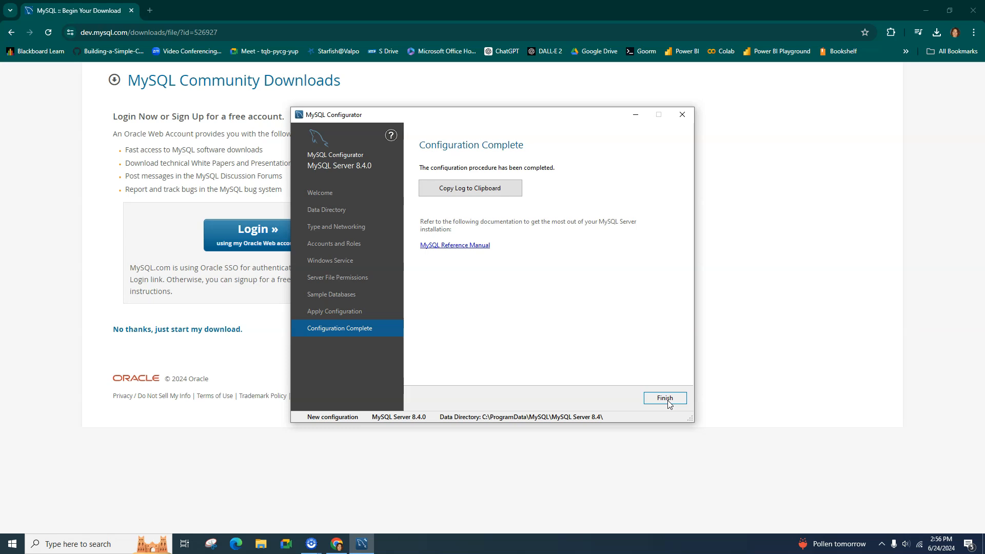
pyautogui.click(468, 194)
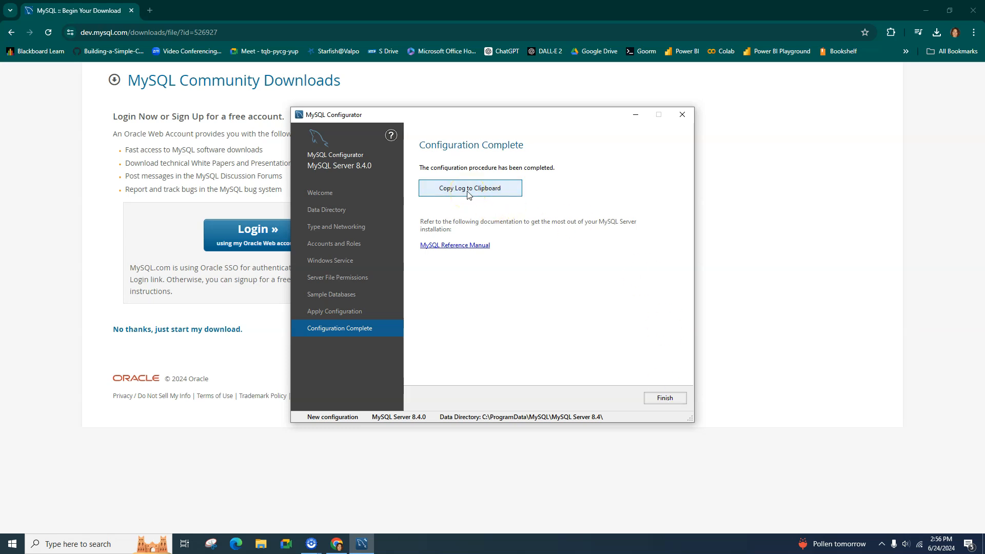
pyautogui.click(88, 545)
pyautogui.write('notepad')
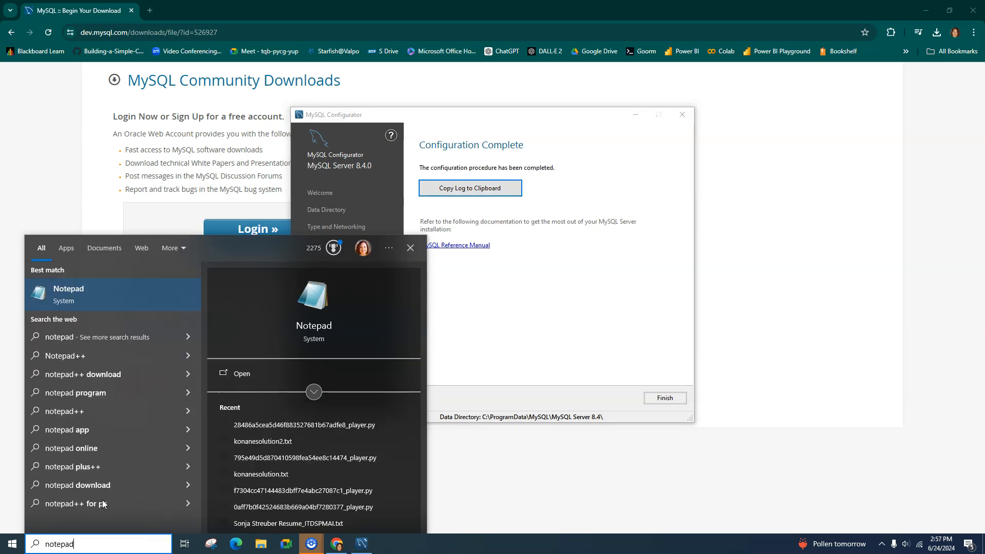
pyautogui.press('Return')
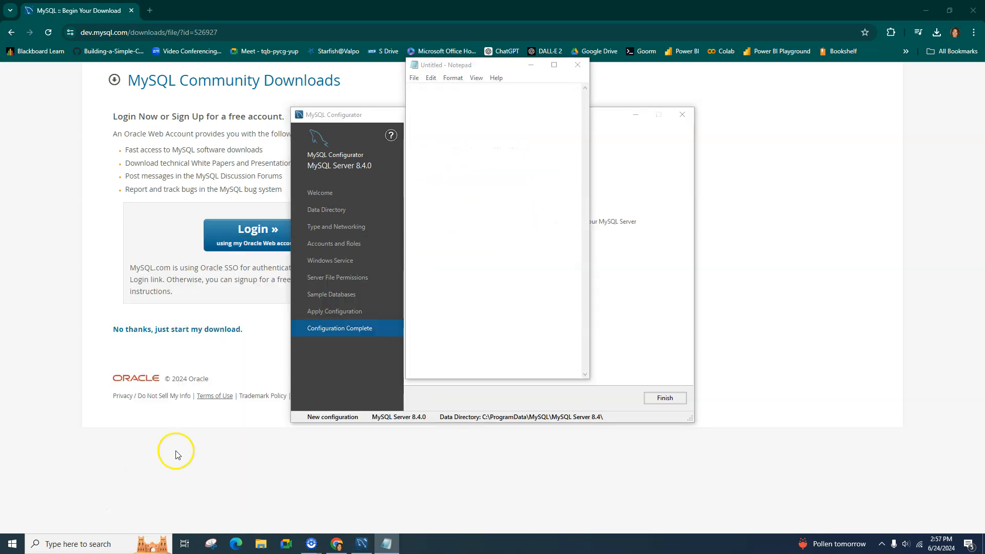
pyautogui.click(462, 139)
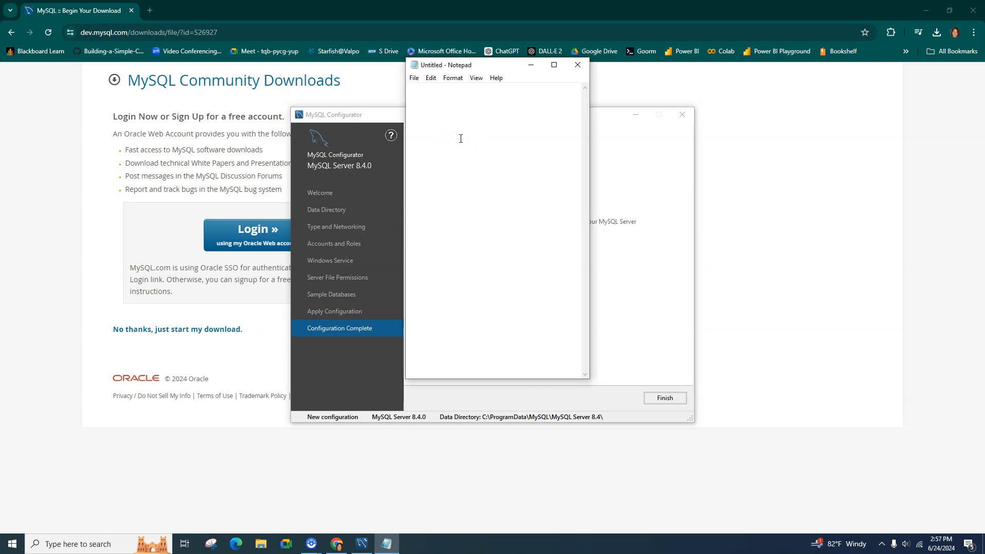
pyautogui.hotkey('ctrl', 'v')
pyautogui.moveTo(588, 381); pyautogui.dragTo(873, 418)
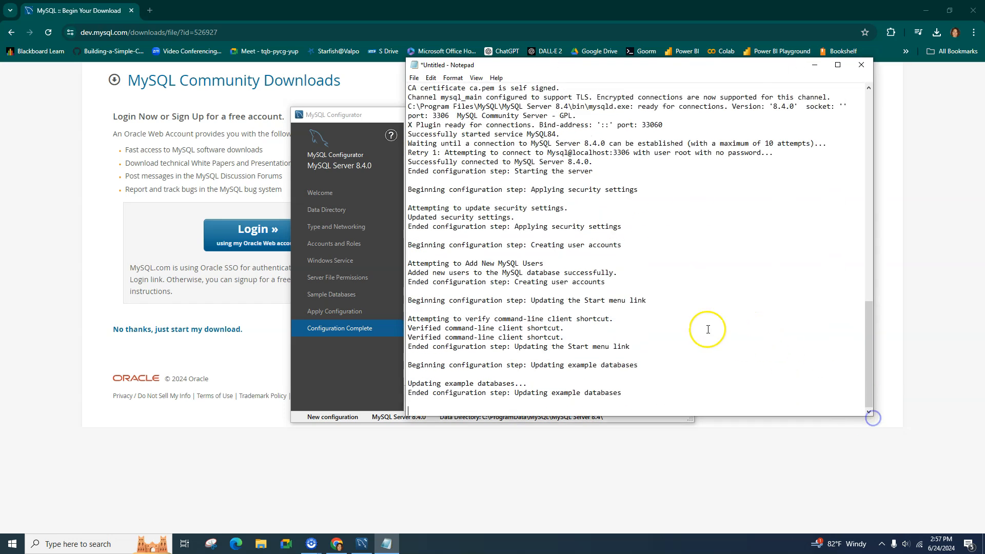
pyautogui.scroll(10, 573, 265)
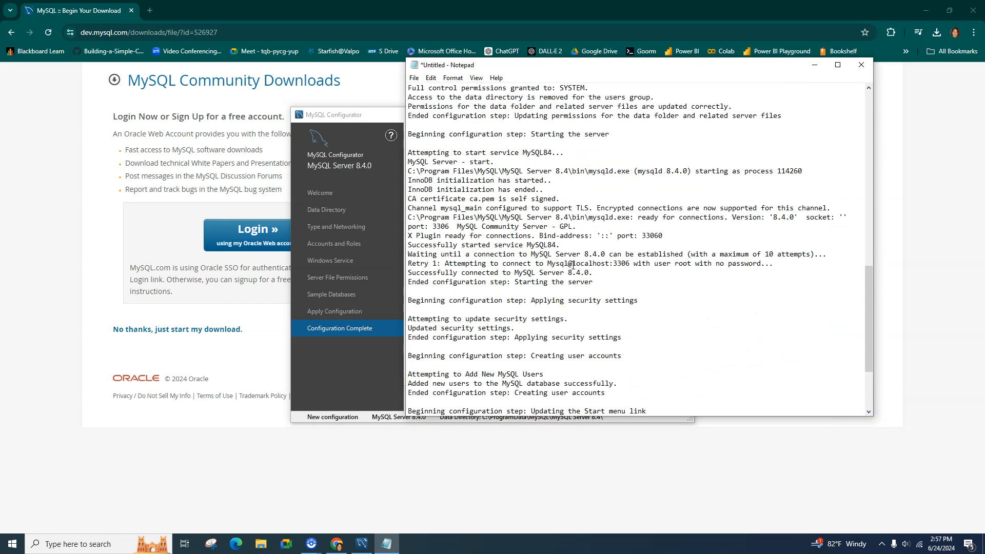
pyautogui.scroll(3, 584, 267)
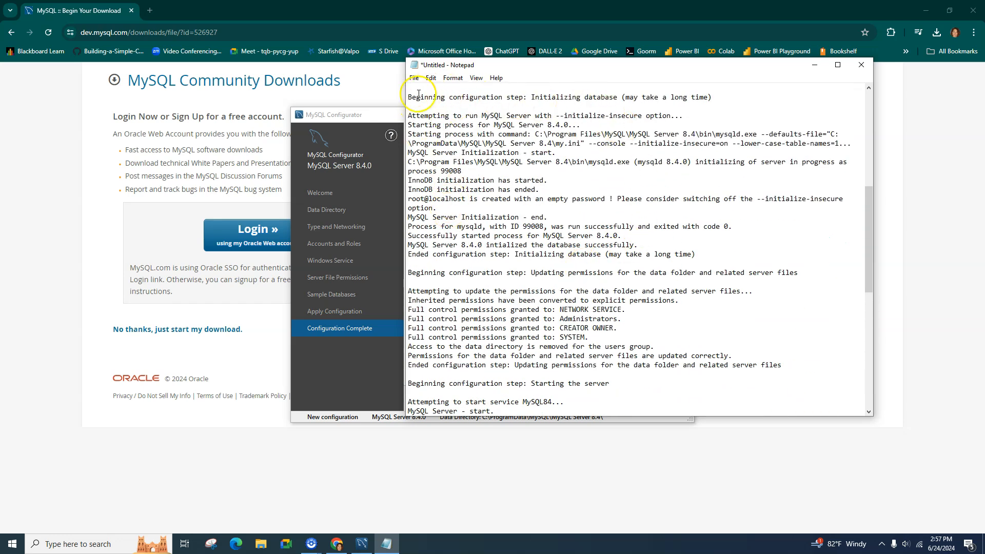
pyautogui.scroll(-9, 516, 203)
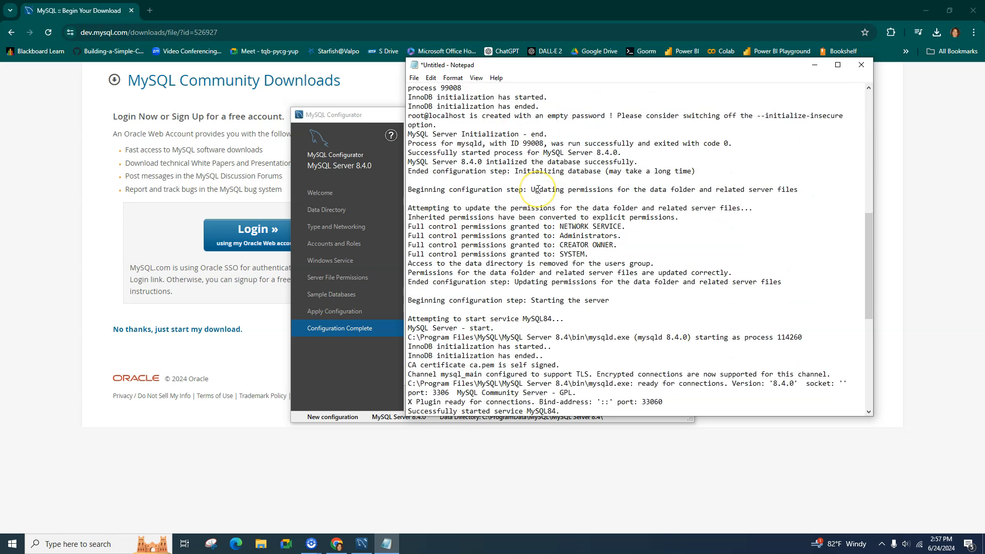
pyautogui.moveTo(542, 67); pyautogui.dragTo(504, 88)
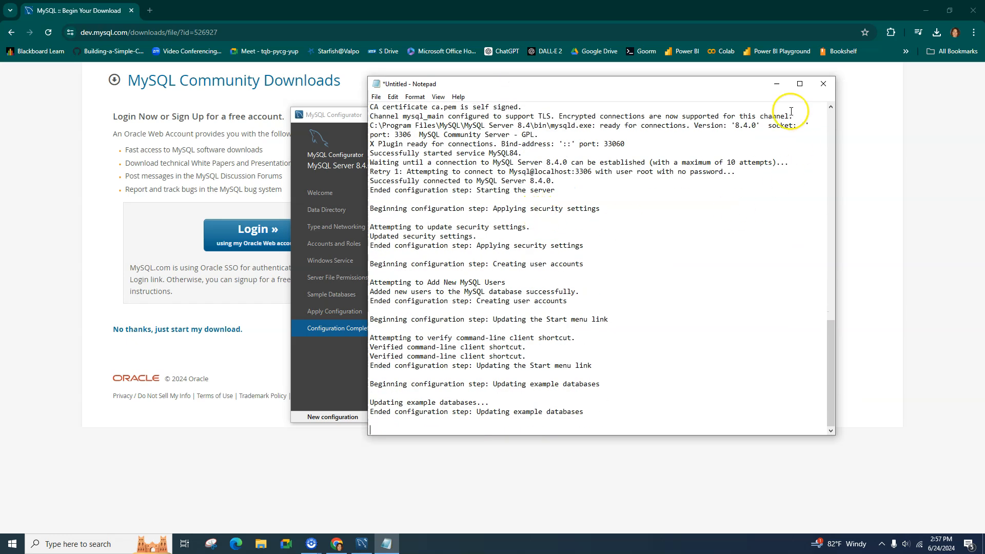
pyautogui.click(823, 84)
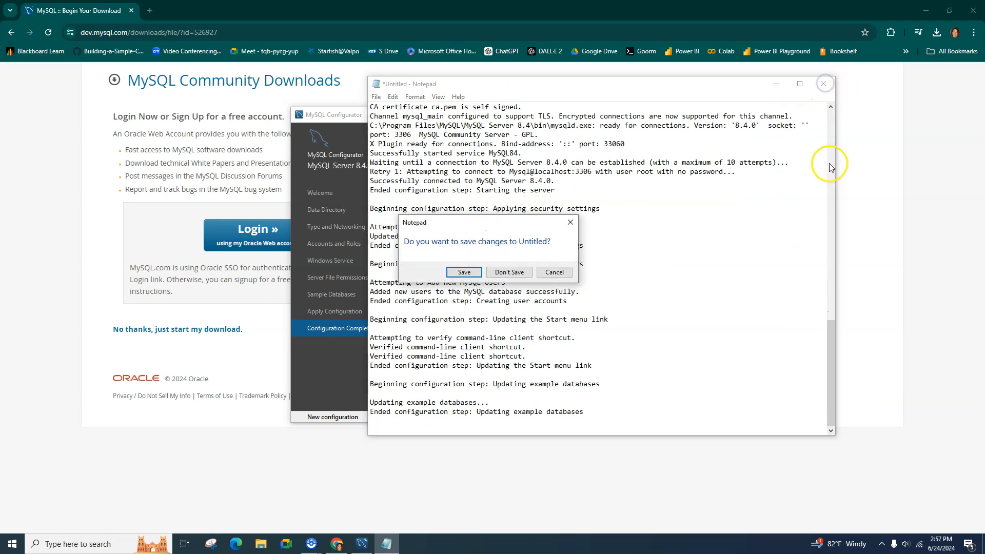
pyautogui.click(506, 273)
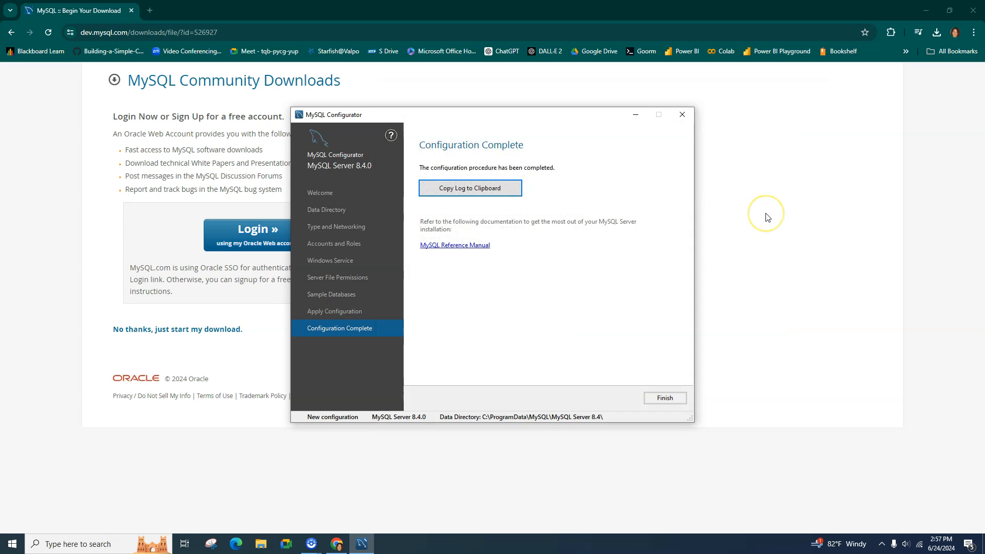
# Step: Close MySQL Configurator and launch MySQL 8.4 Command Line Client from the Start menu's MySQL folder
pyautogui.click(667, 397)
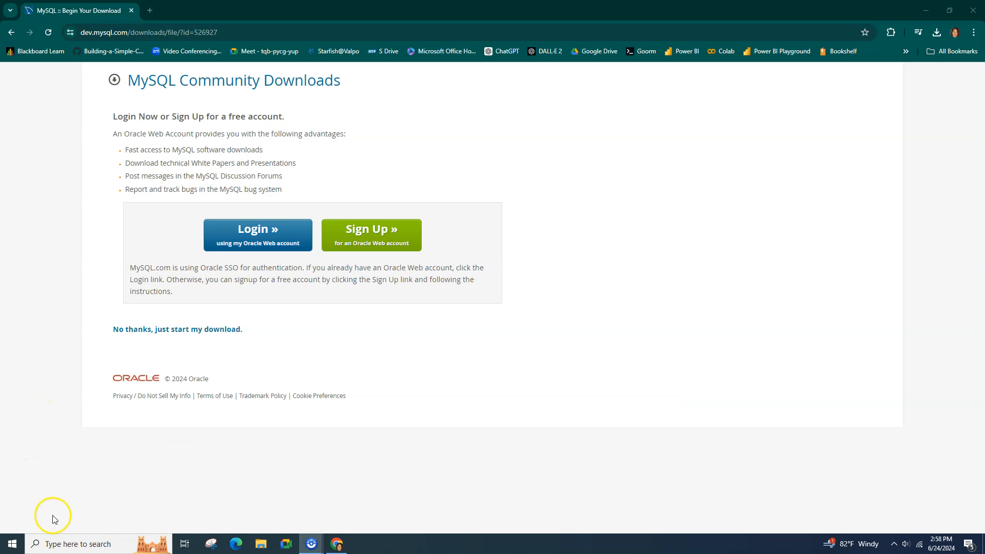
pyautogui.click(13, 544)
pyautogui.scroll(-10, 81, 359)
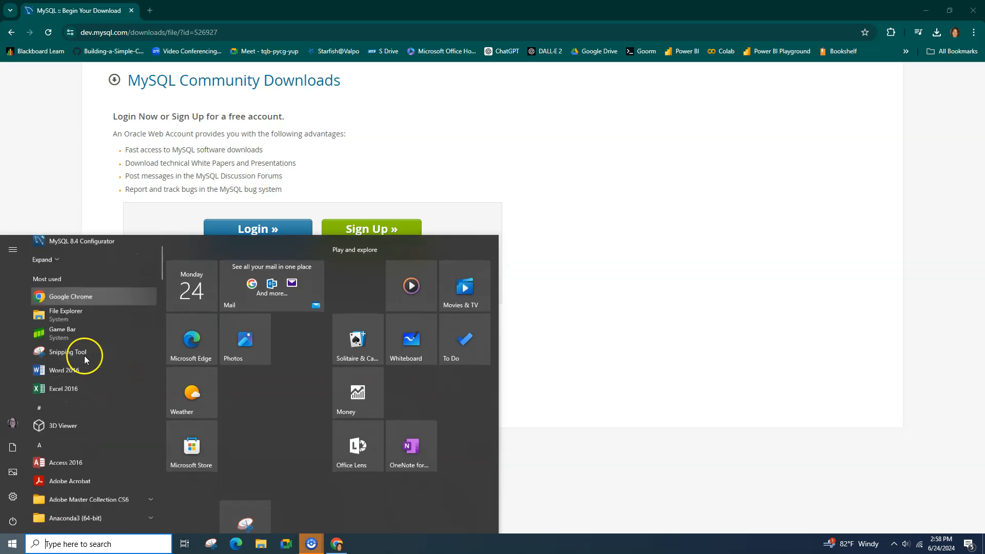
pyautogui.scroll(-10, 82, 360)
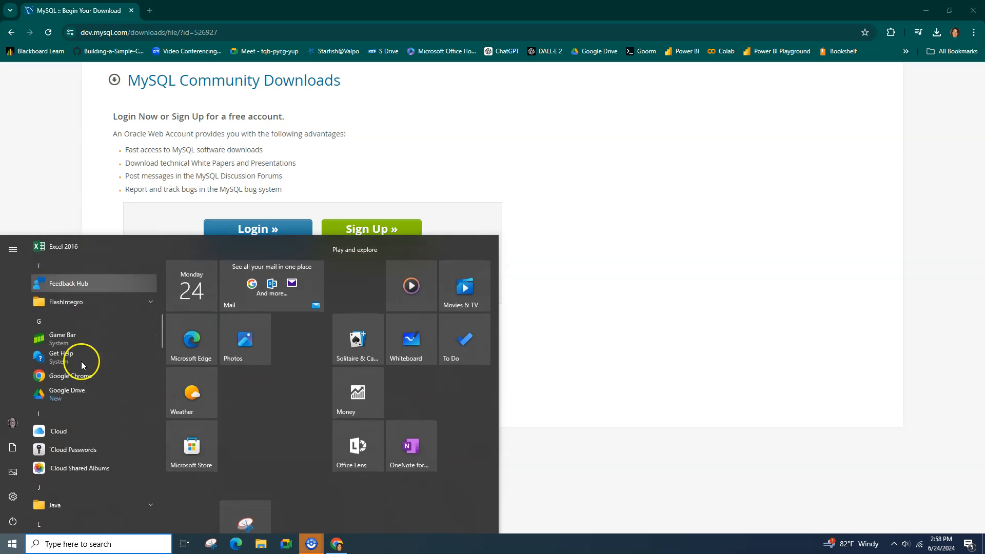
pyautogui.scroll(-6, 80, 369)
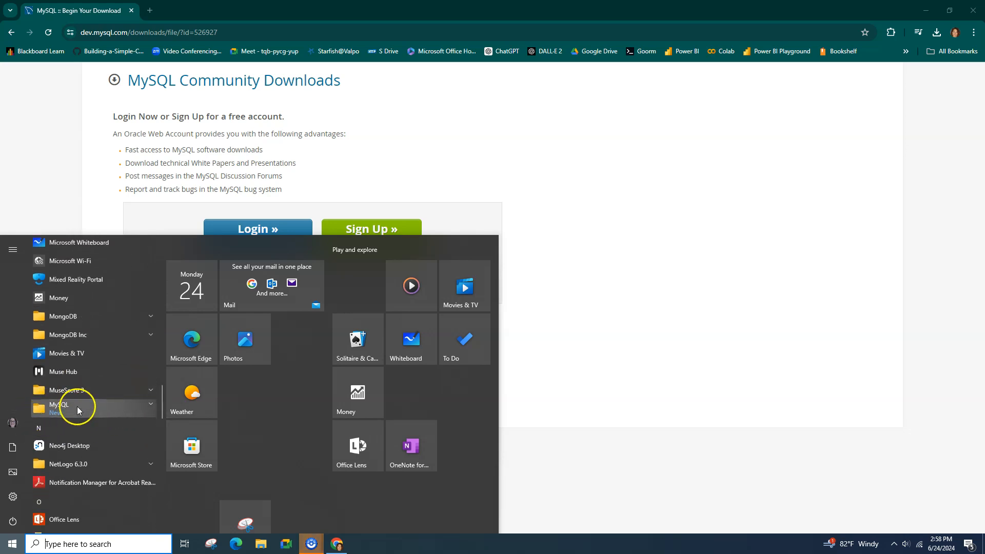
pyautogui.click(151, 404)
pyautogui.scroll(-3, 93, 373)
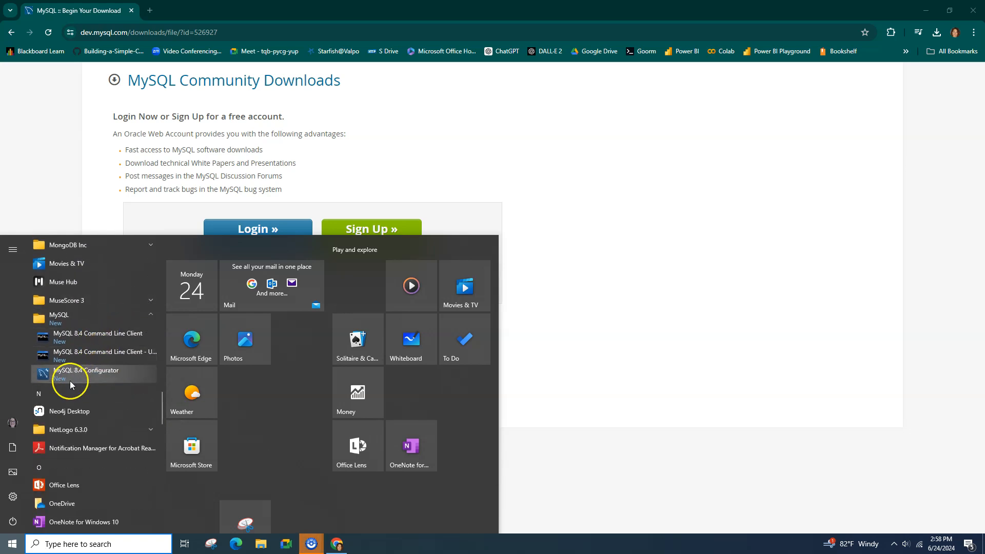
pyautogui.click(71, 340)
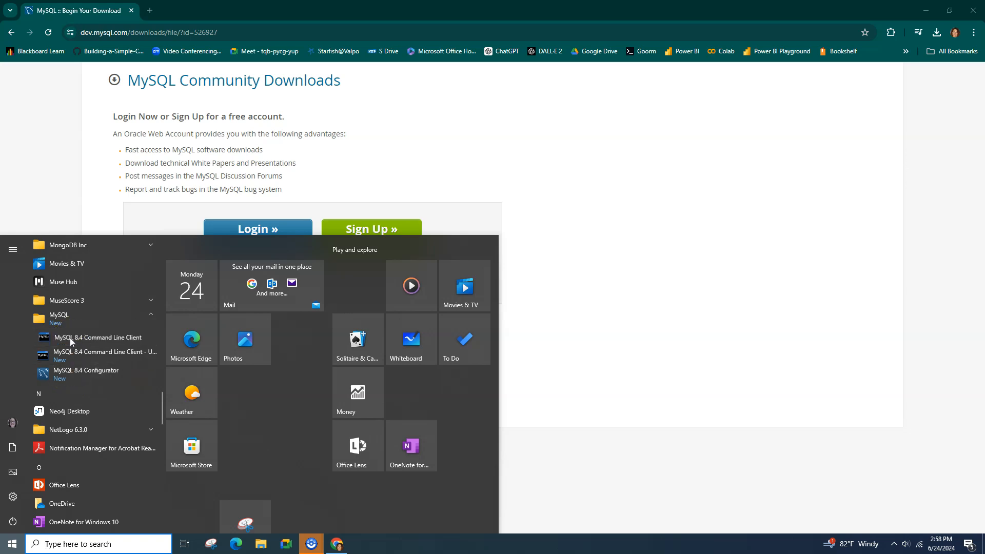
pyautogui.click(212, 225)
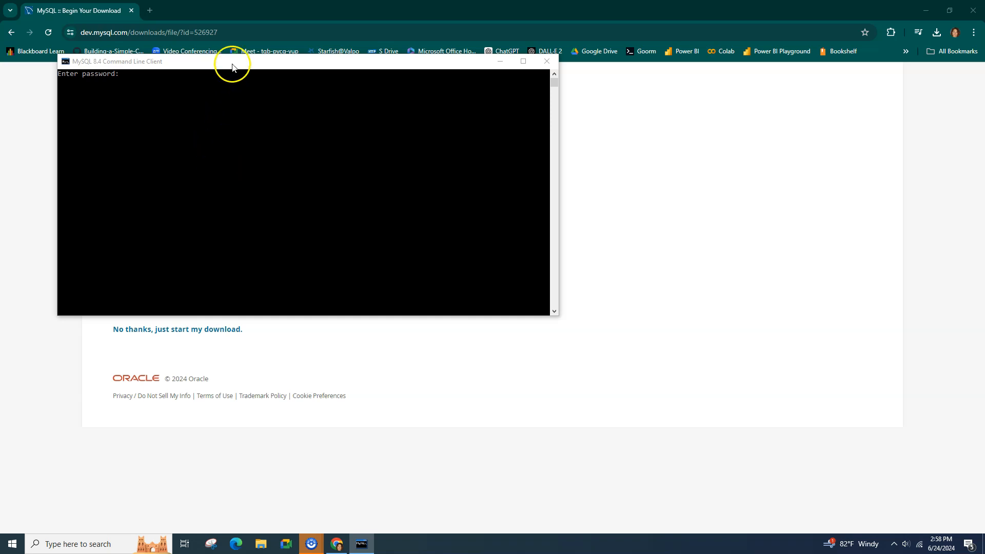
# Step: Log in to the Command Line Client with the root password and run show databases;
pyautogui.moveTo(232, 63); pyautogui.dragTo(427, 160)
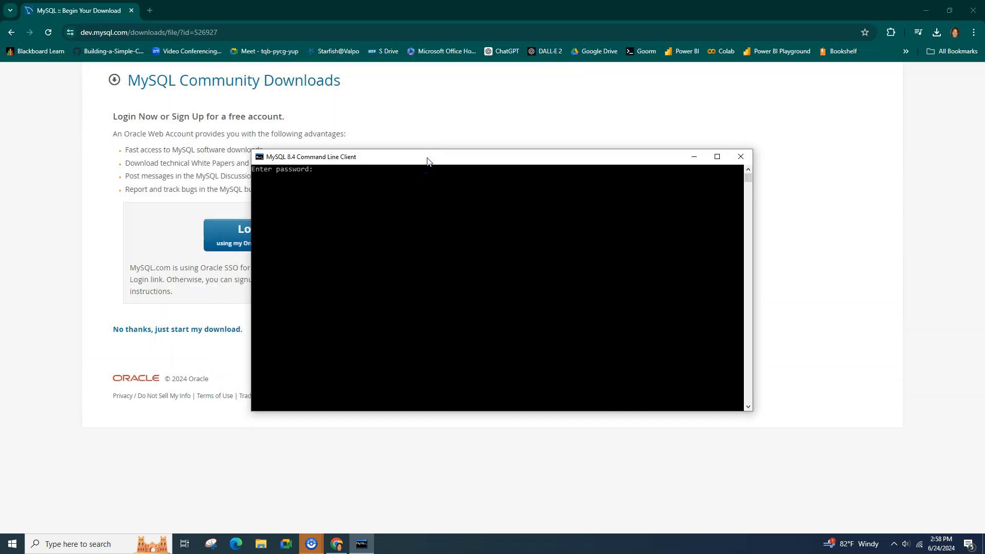
pyautogui.write('*')
pyautogui.press('Return')
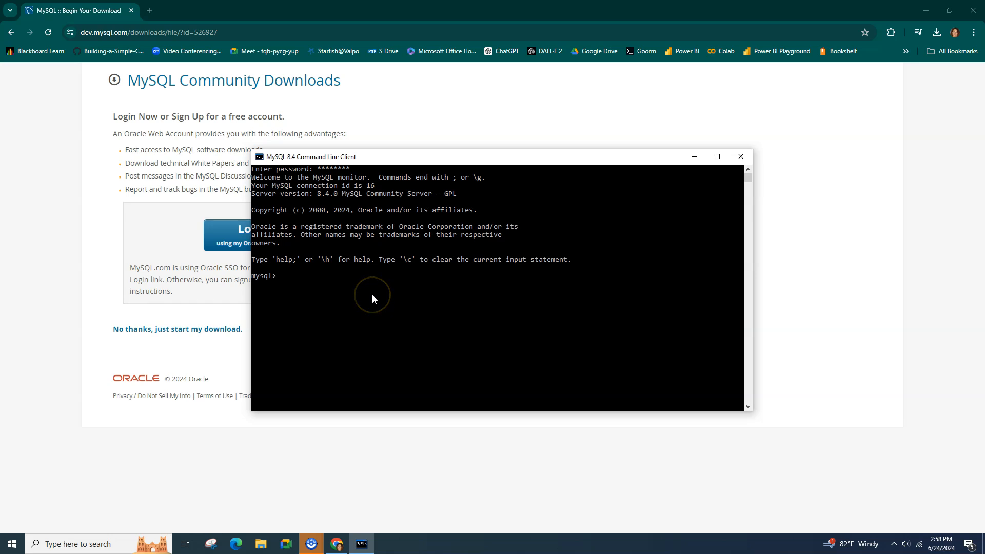
pyautogui.write('show dataq')
pyautogui.press('BackSpace')
pyautogui.write('abases;')
pyautogui.press('Return')
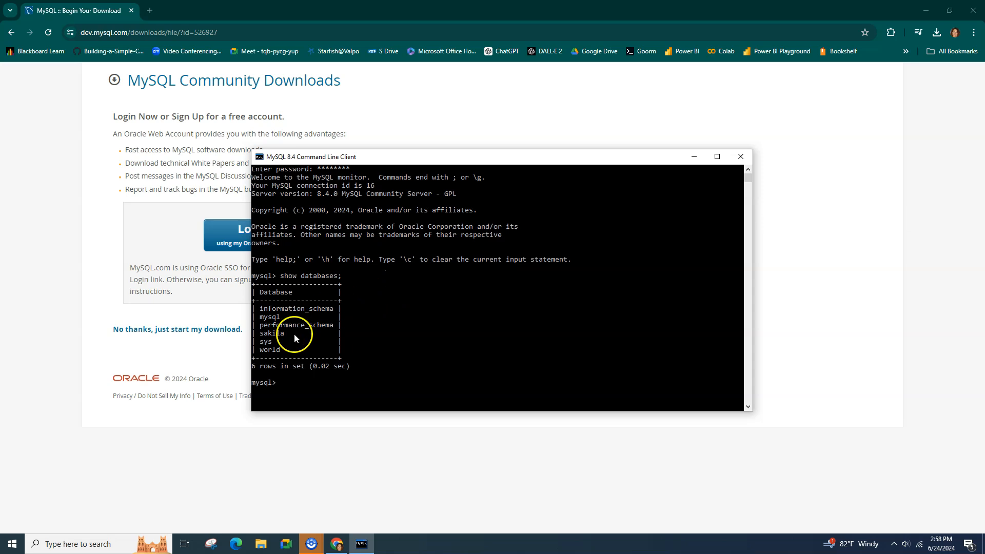
# Step: Highlight sakila, information_schema, mysql and sys in the database list output
pyautogui.moveTo(260, 333); pyautogui.dragTo(287, 351)
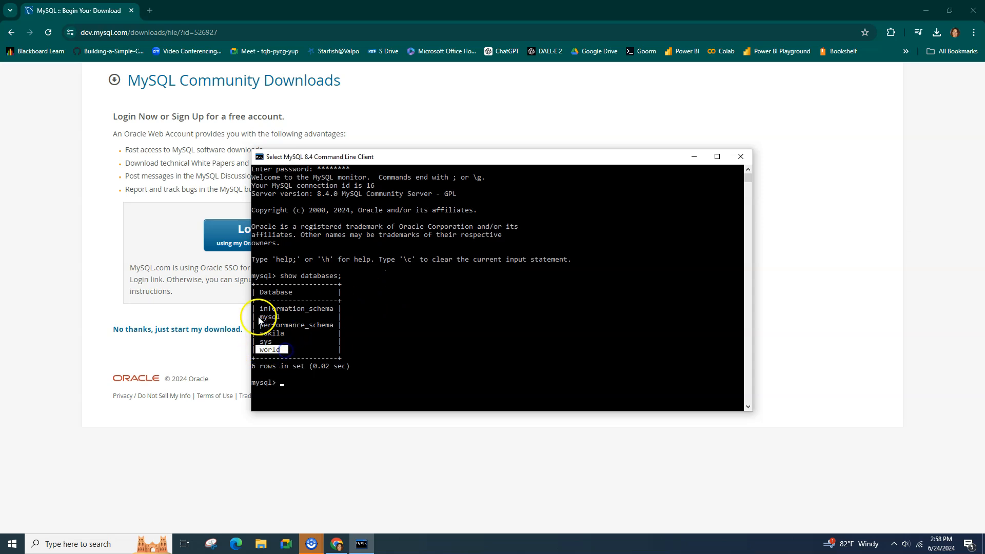
pyautogui.moveTo(260, 309); pyautogui.dragTo(334, 310)
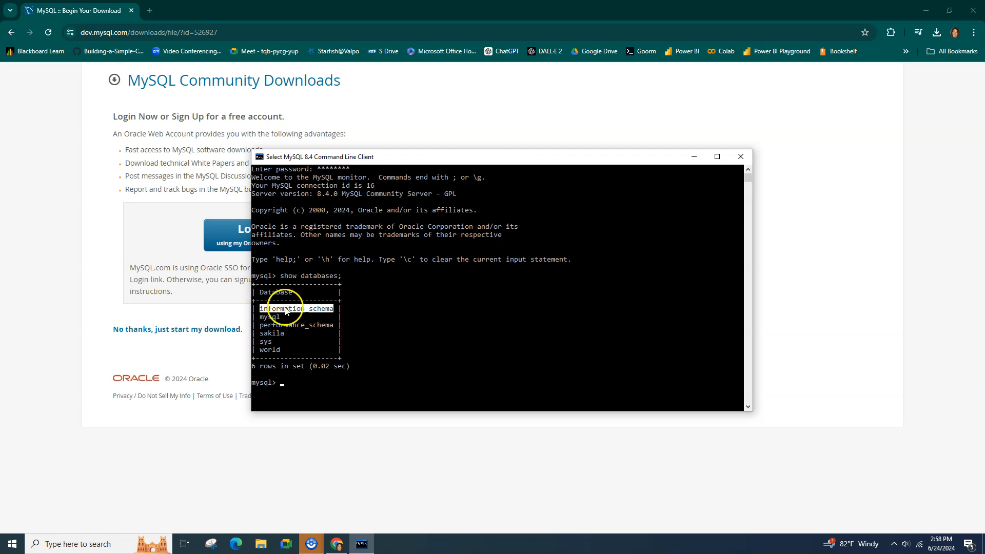
pyautogui.moveTo(260, 317); pyautogui.dragTo(336, 325)
pyautogui.click(261, 342)
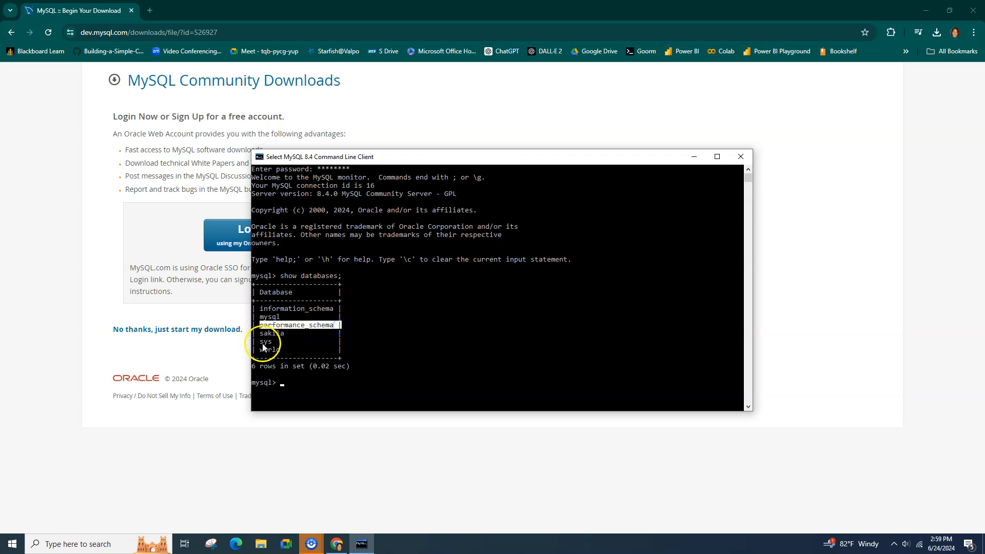
pyautogui.moveTo(260, 343); pyautogui.dragTo(277, 342)
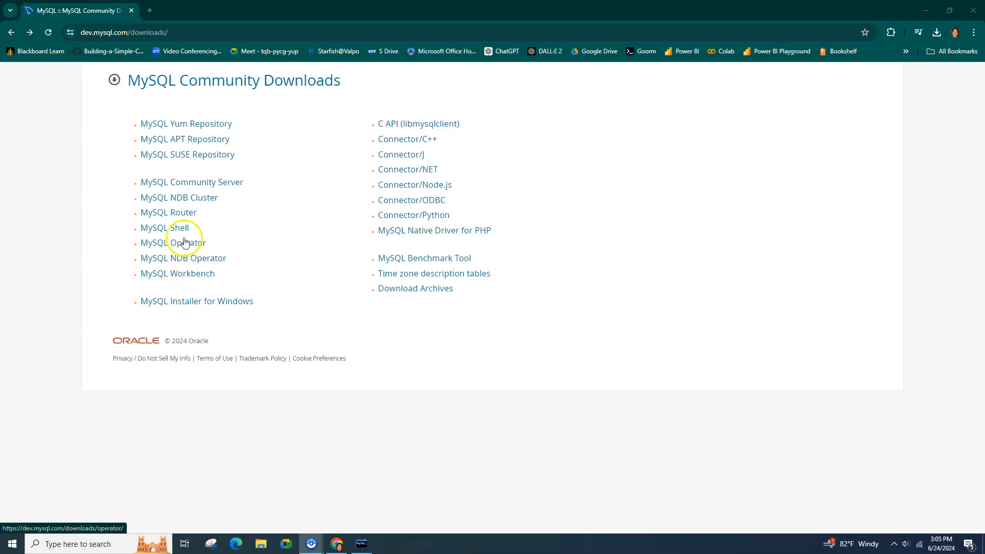
# Step: Download the MySQL Workbench 8.0.36 Windows MSI without signing in and run the installer
pyautogui.click(83, 35)
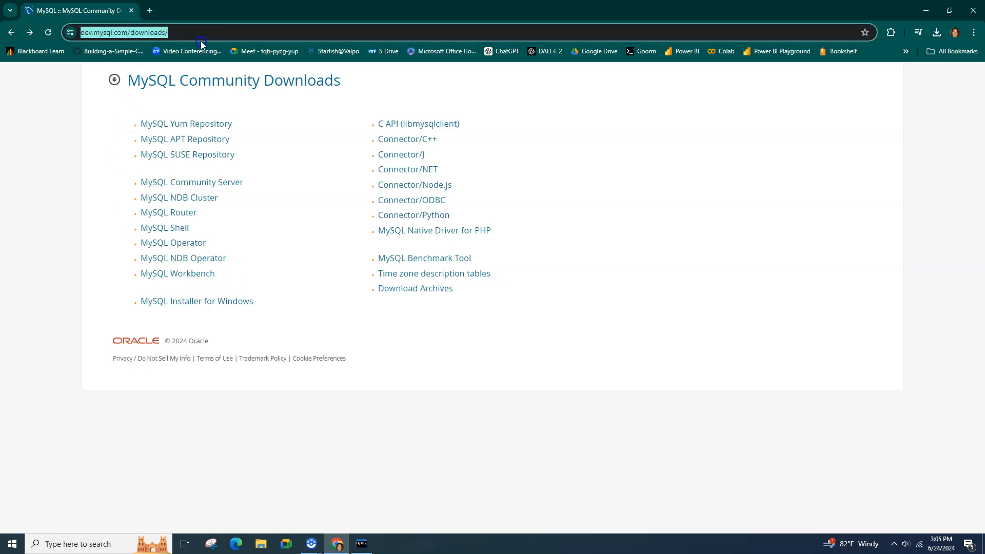
pyautogui.click(184, 274)
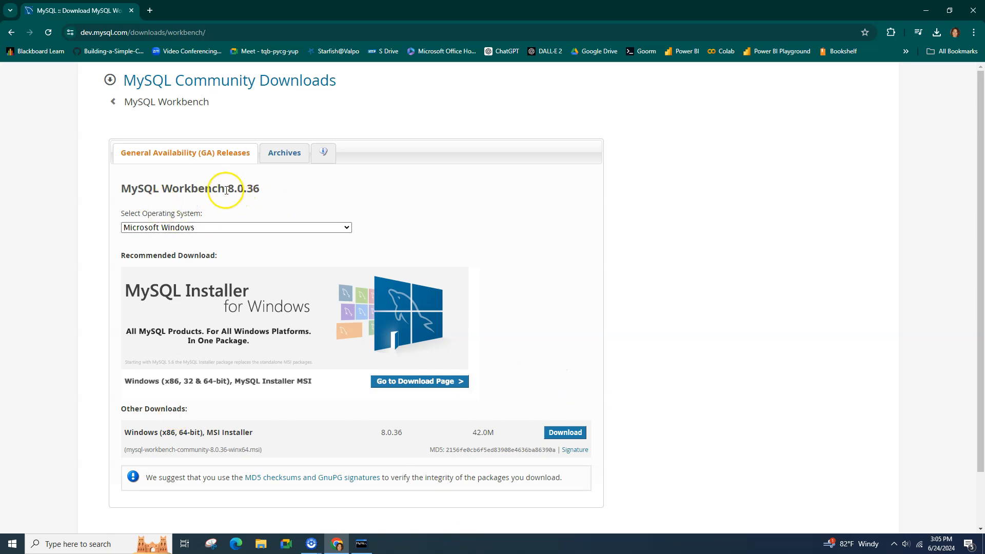
pyautogui.click(563, 434)
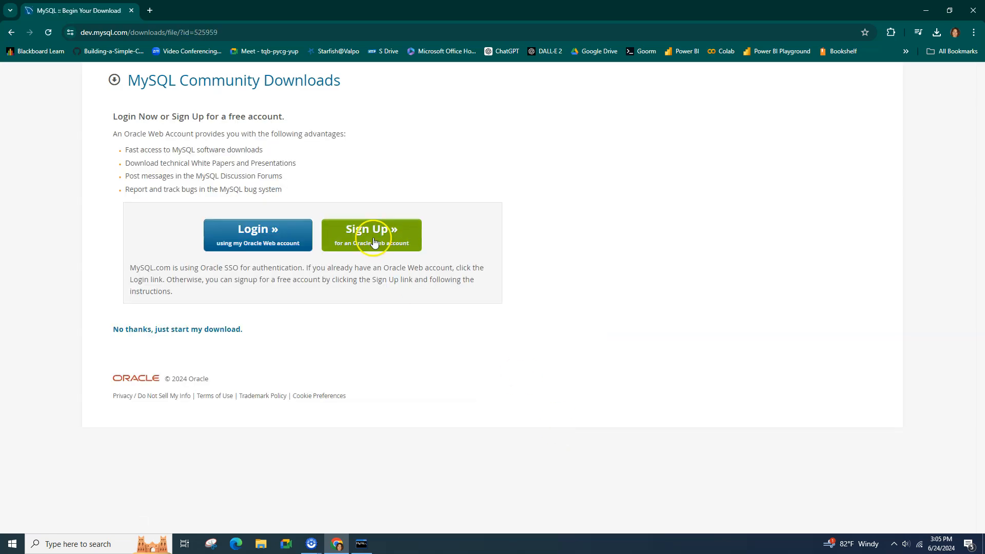
pyautogui.click(158, 325)
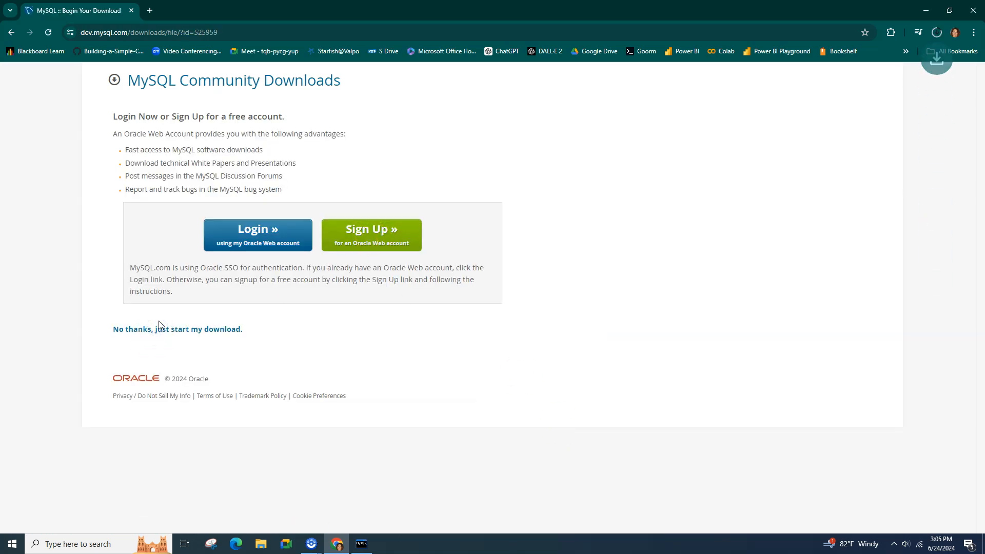
pyautogui.click(937, 32)
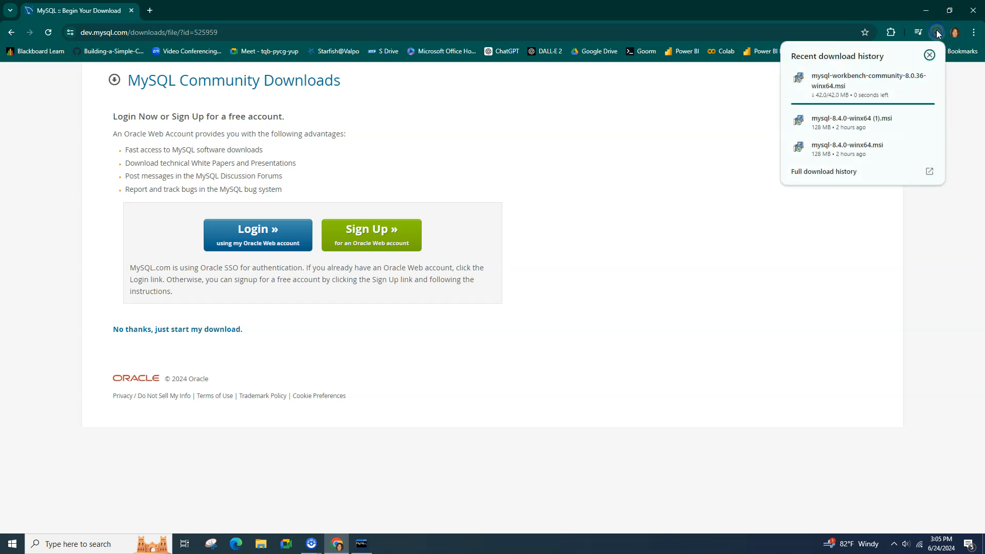
pyautogui.click(816, 88)
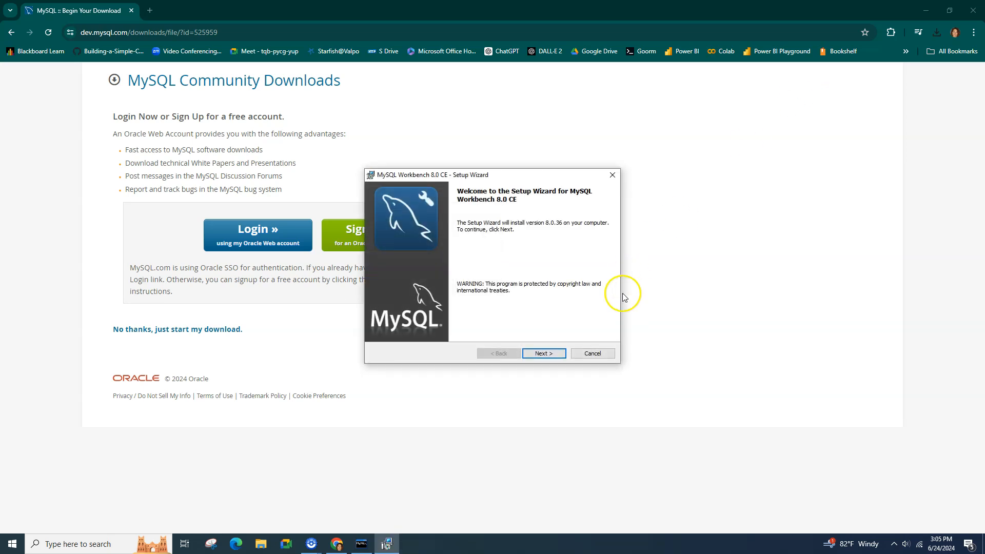
# Step: Run the Workbench 8.0 CE wizard with Complete setup, install, and launch Workbench on finish
pyautogui.click(548, 356)
pyautogui.click(547, 355)
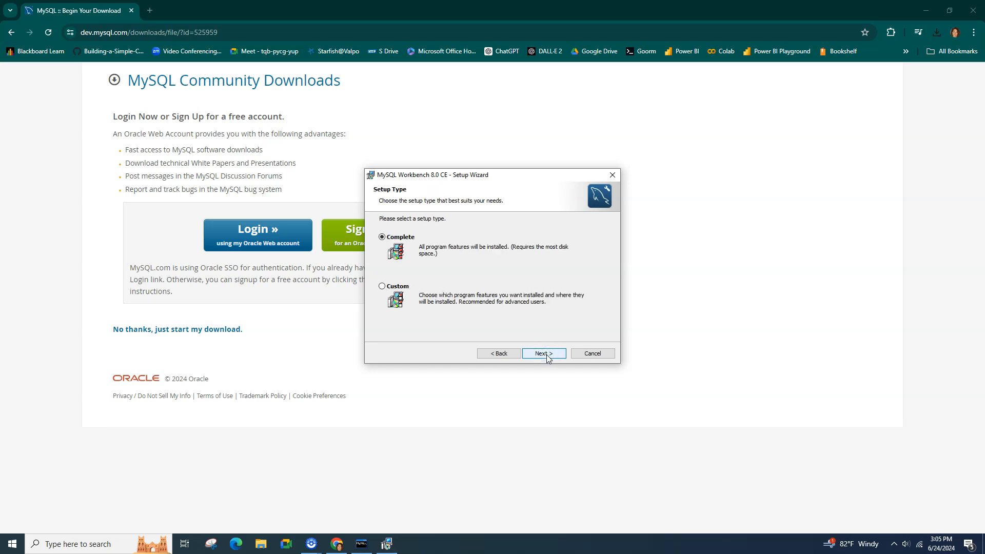
pyautogui.click(544, 354)
pyautogui.click(544, 354)
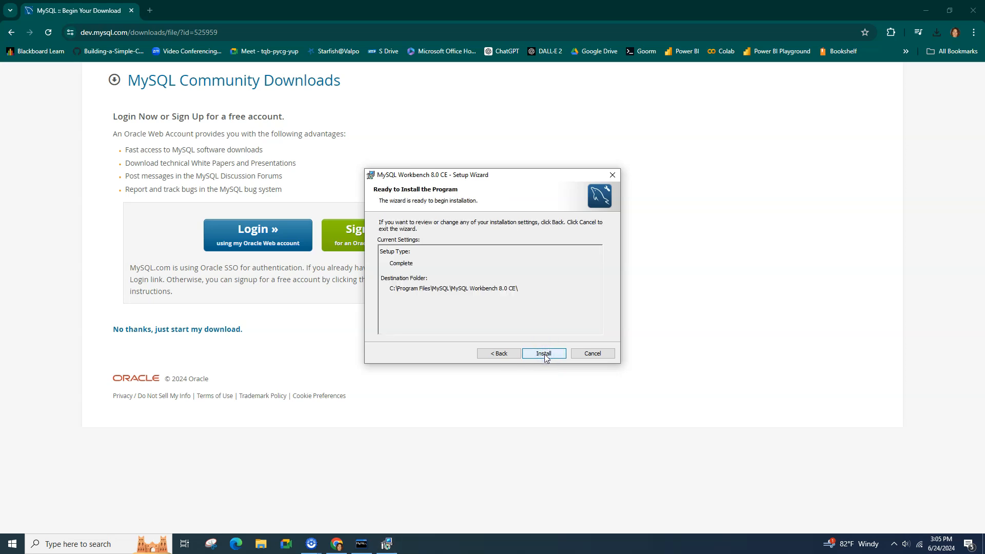
pyautogui.click(412, 239)
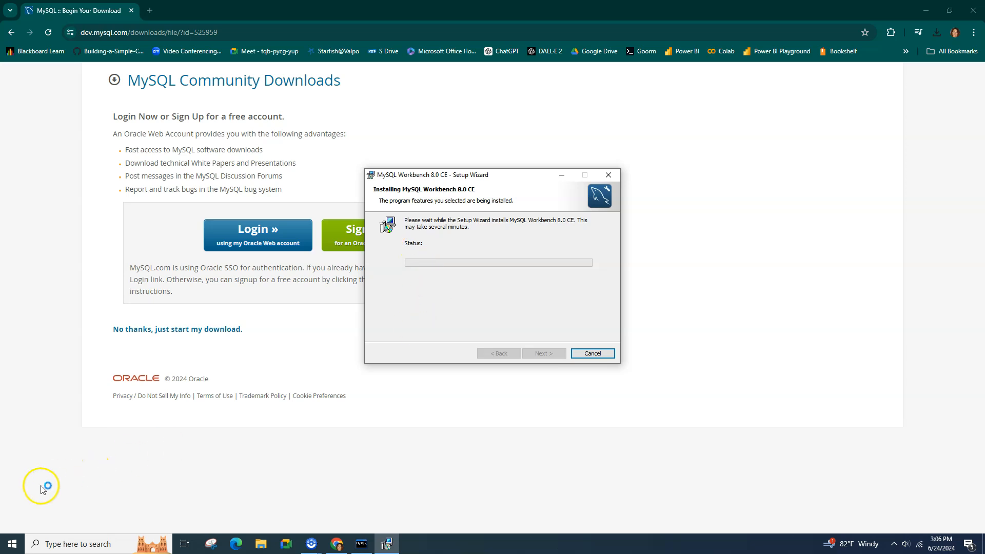
pyautogui.click(411, 418)
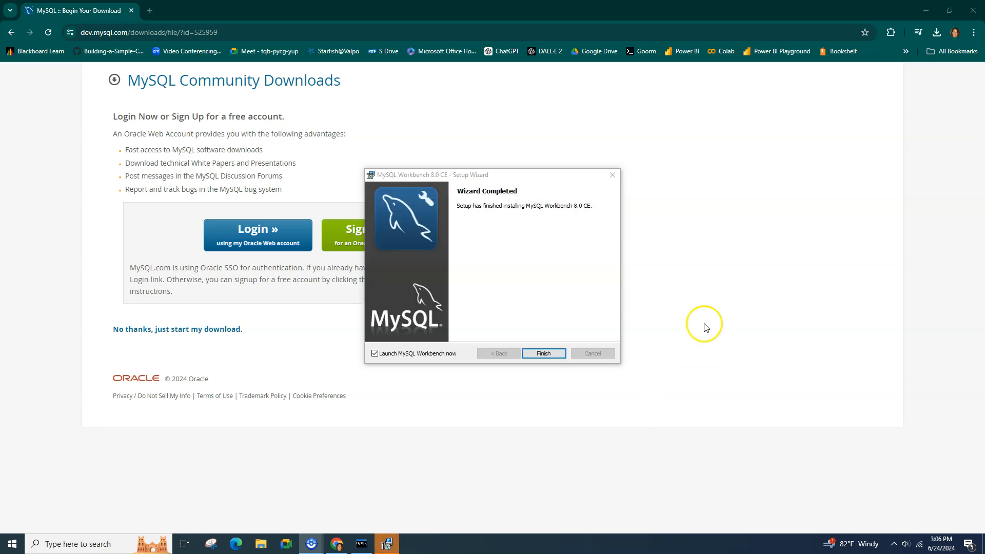
pyautogui.click(547, 354)
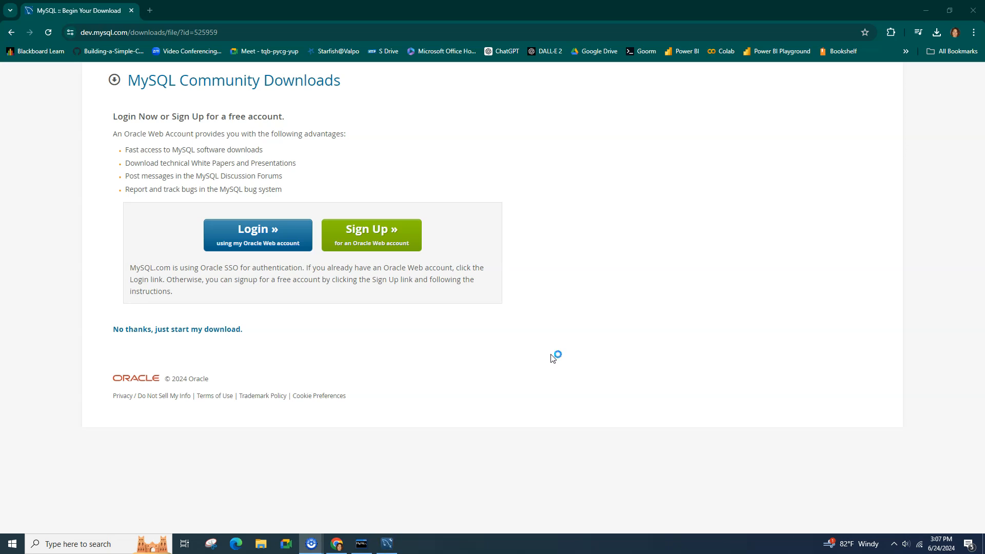
pyautogui.click(386, 546)
# Step: Connect to Local instance MySQL57 past the version warning and expand the sakila and world schemas
pyautogui.click(414, 238)
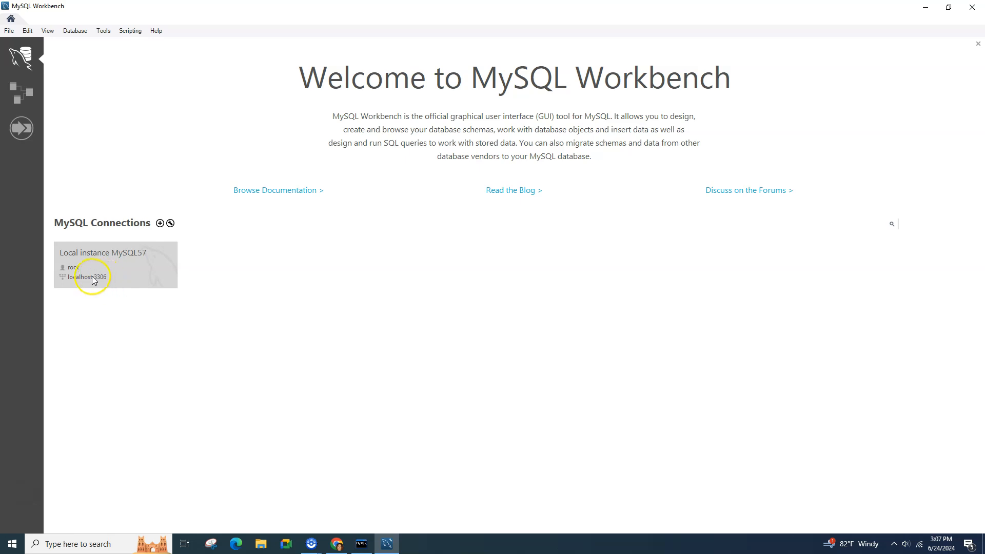
pyautogui.click(94, 280)
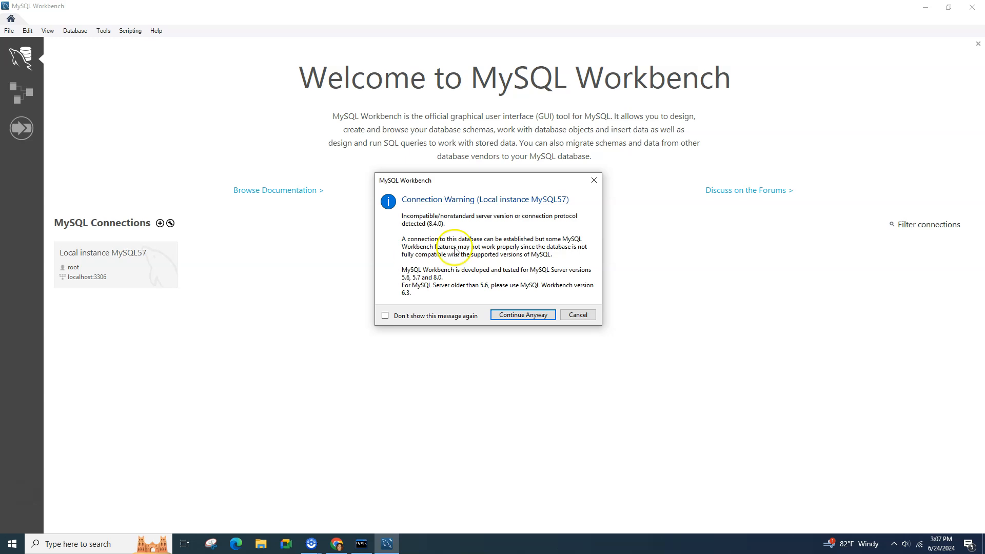
pyautogui.click(523, 314)
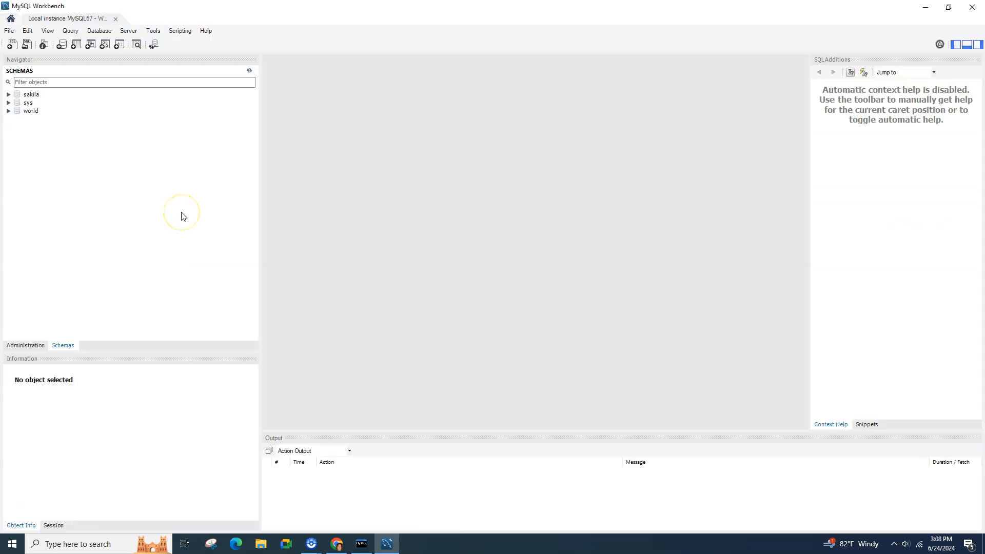
pyautogui.click(31, 94)
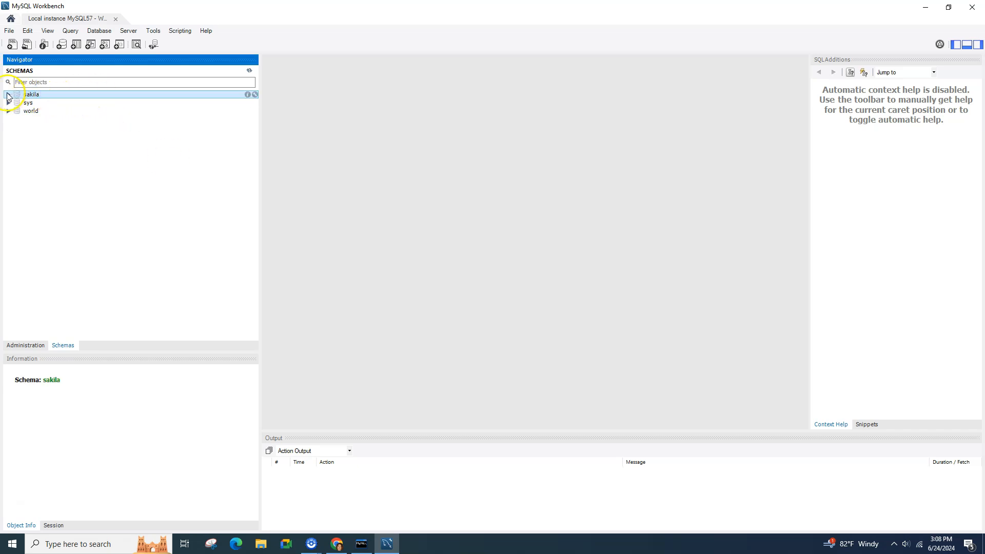
pyautogui.click(8, 95)
pyautogui.click(8, 144)
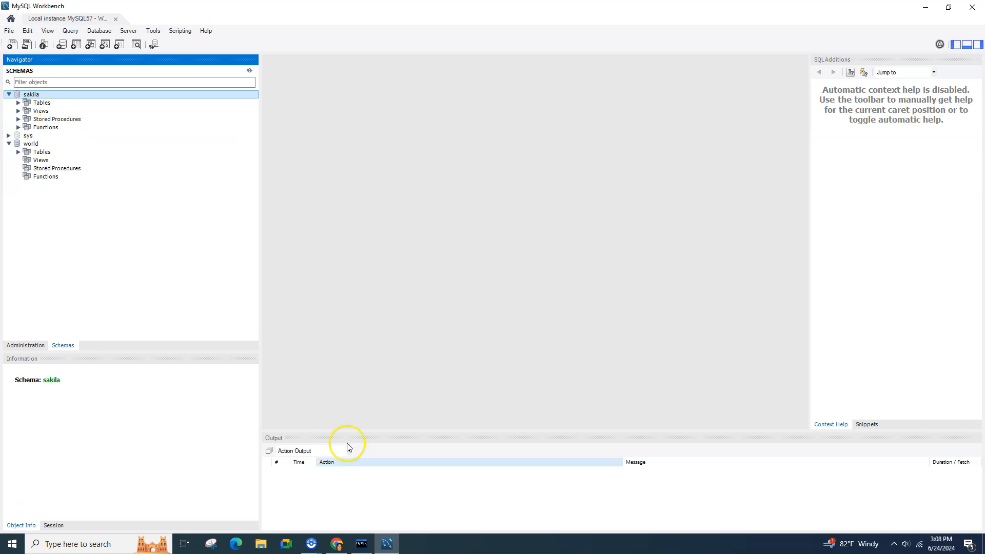
pyautogui.click(362, 544)
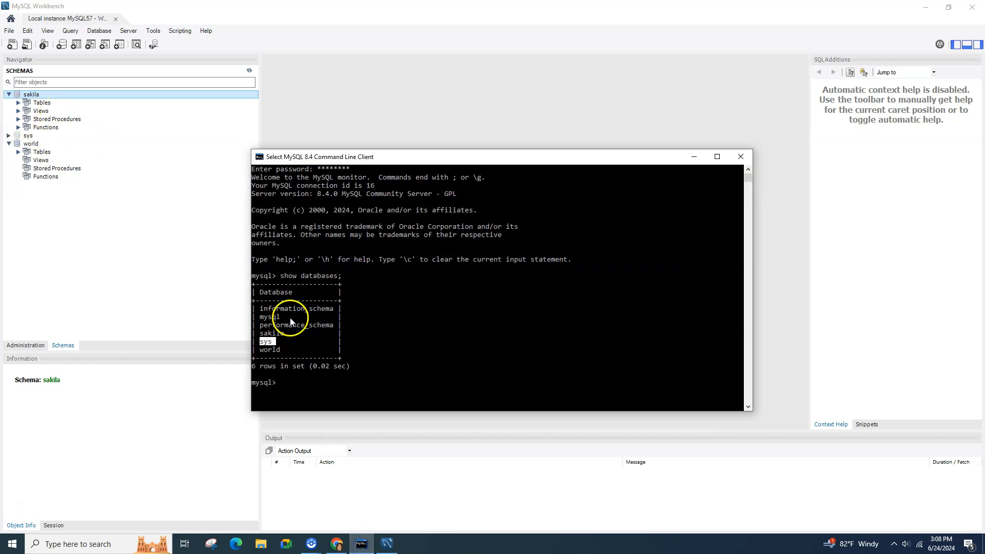
pyautogui.click(262, 333)
pyautogui.moveTo(260, 350)
pyautogui.mouseDown()
pyautogui.moveTo(287, 351)
pyautogui.moveTo(276, 343)
pyautogui.mouseUp()
pyautogui.click(374, 262)
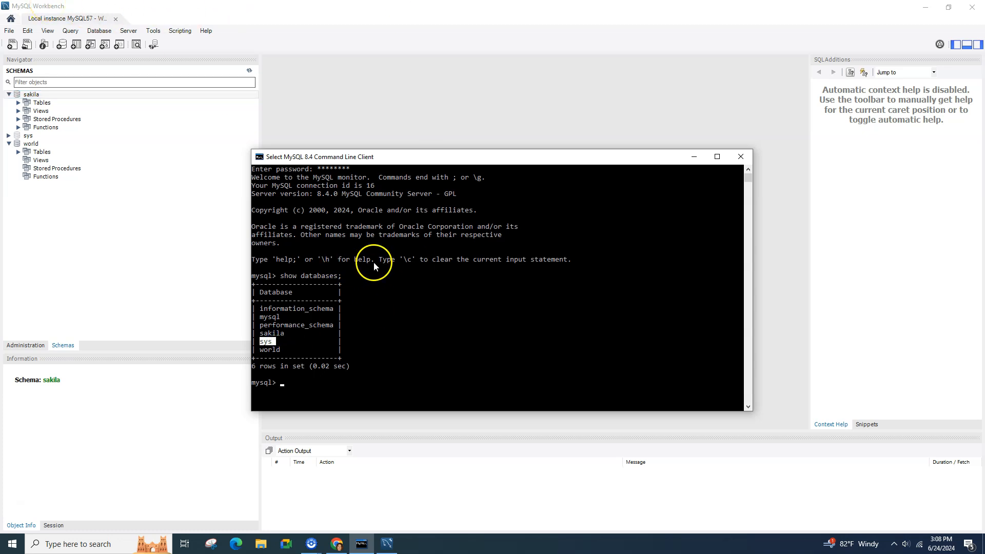